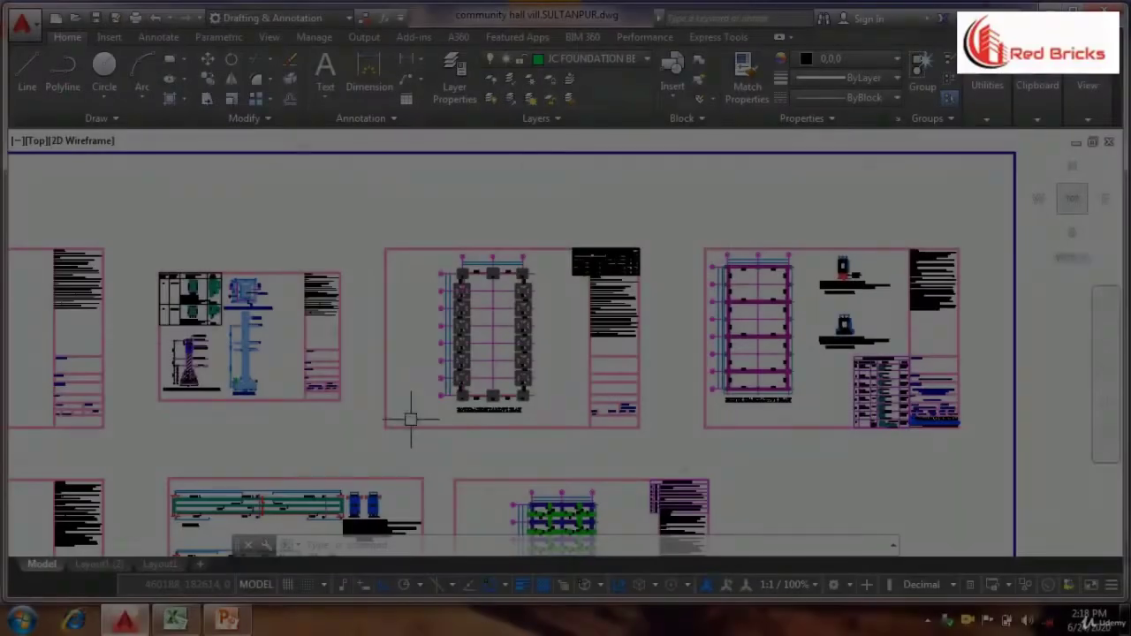
Zoom from the footing plan to the 'Foundation of 230 th. brick wall (FW1)' section detail.
{"action": "scroll", "coordinate": [495, 318], "scroll_direction": "up", "scroll_amount": 1}
{"action": "scroll", "coordinate": [477, 292], "scroll_direction": "up", "scroll_amount": 2}
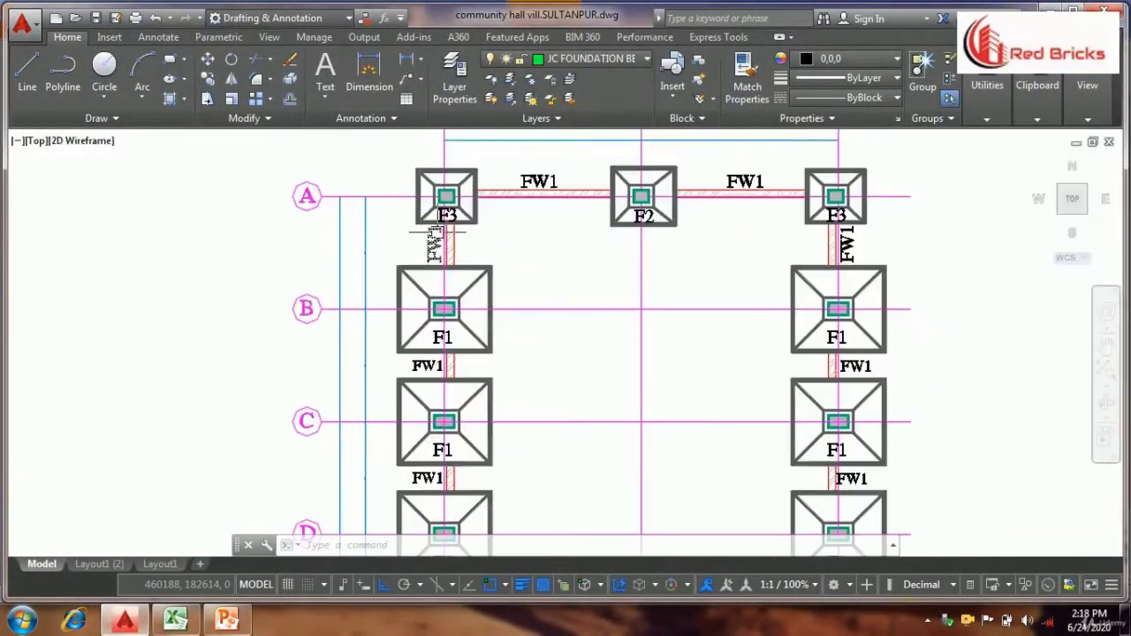
{"action": "scroll", "coordinate": [454, 222], "scroll_direction": "up", "scroll_amount": 4}
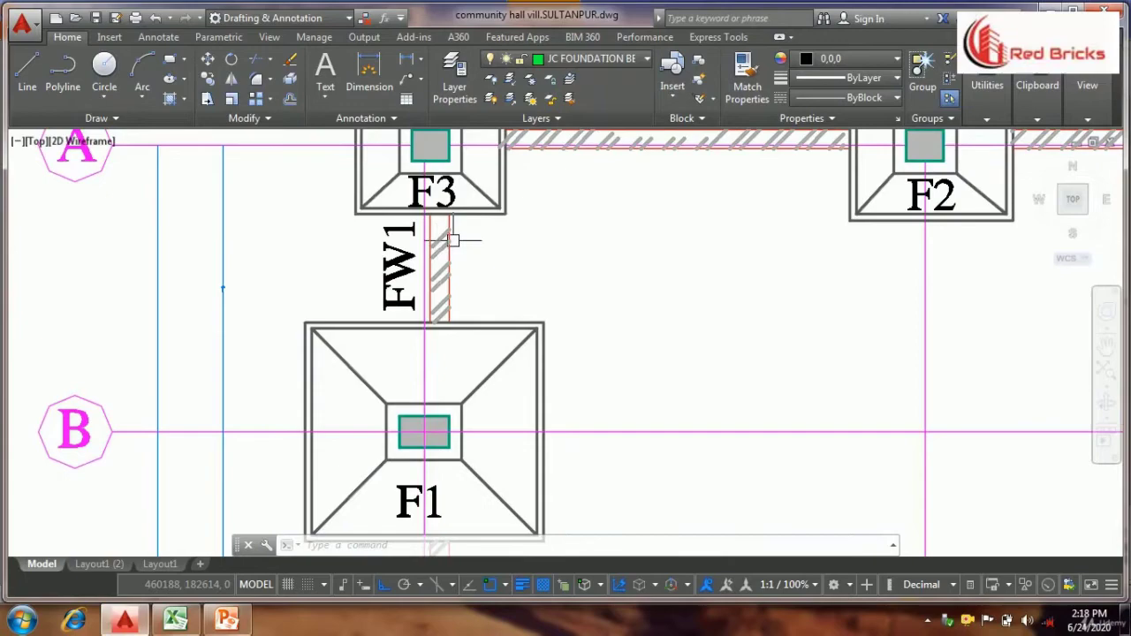
{"action": "scroll", "coordinate": [449, 245], "scroll_direction": "up", "scroll_amount": 2}
{"action": "scroll", "coordinate": [510, 245], "scroll_direction": "down", "scroll_amount": 6}
{"action": "scroll", "coordinate": [449, 320], "scroll_direction": "down", "scroll_amount": 4}
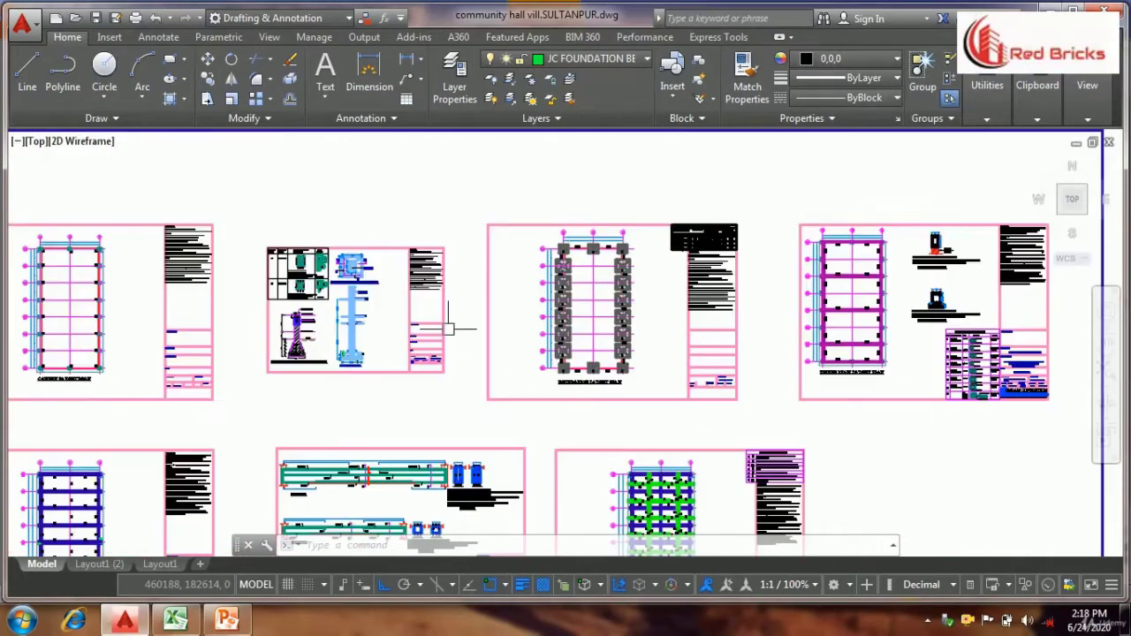
{"action": "scroll", "coordinate": [356, 338], "scroll_direction": "up", "scroll_amount": 2}
{"action": "scroll", "coordinate": [265, 300], "scroll_direction": "up", "scroll_amount": 3}
{"action": "scroll", "coordinate": [363, 380], "scroll_direction": "up", "scroll_amount": 1}
{"action": "scroll", "coordinate": [345, 419], "scroll_direction": "up", "scroll_amount": 4}
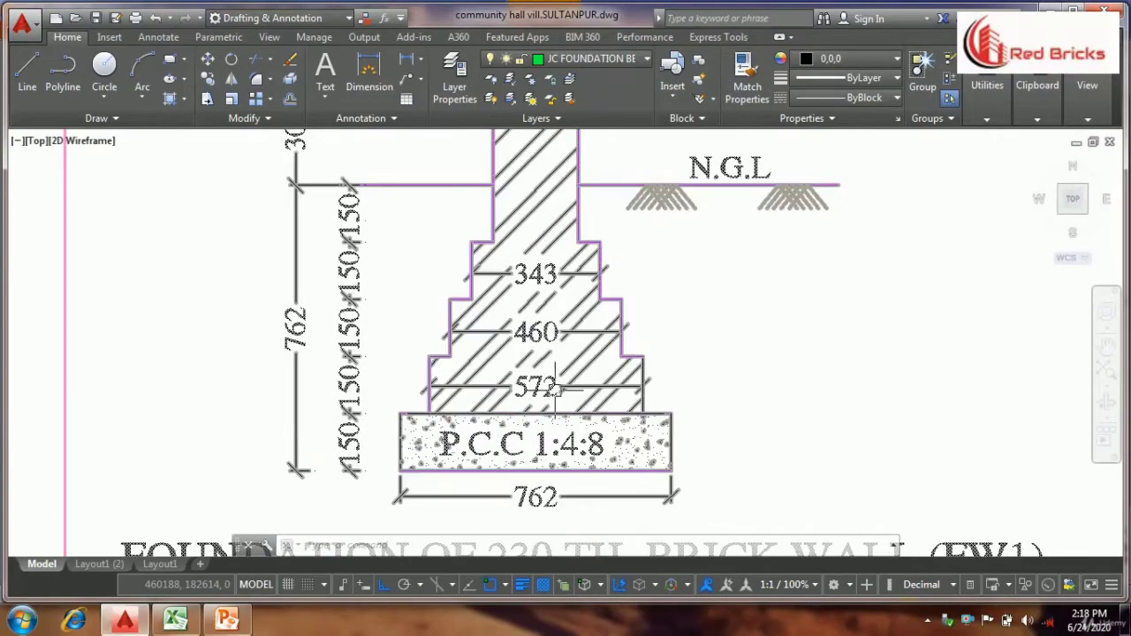
{"action": "scroll", "coordinate": [601, 397], "scroll_direction": "up", "scroll_amount": 2}
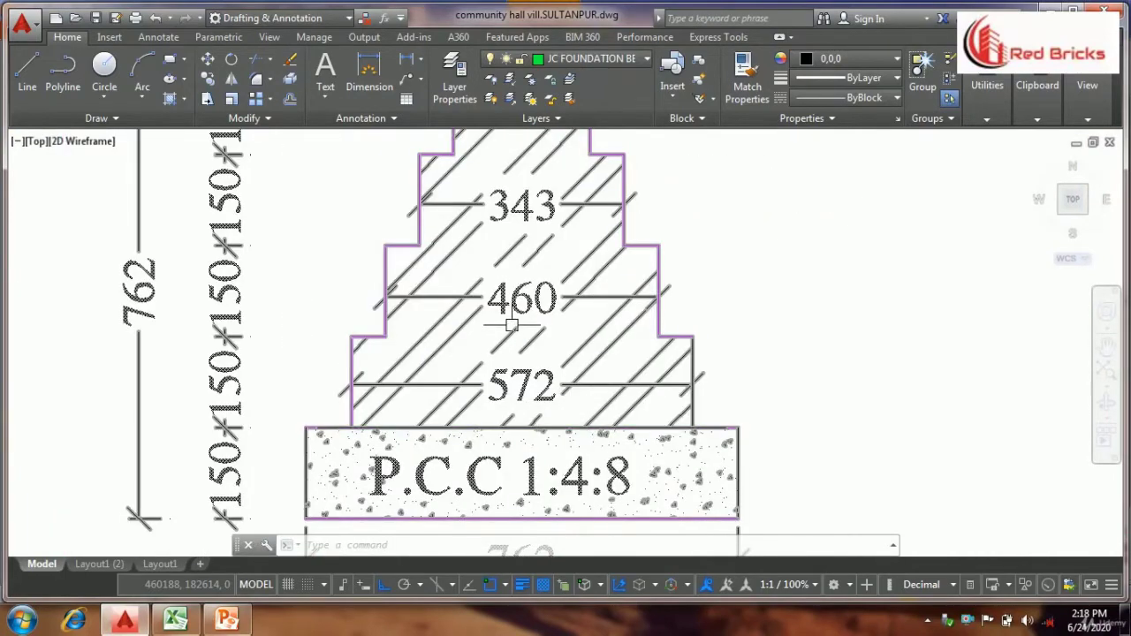
{"action": "scroll", "coordinate": [511, 325], "scroll_direction": "down", "scroll_amount": 4}
{"action": "scroll", "coordinate": [522, 296], "scroll_direction": "up", "scroll_amount": 4}
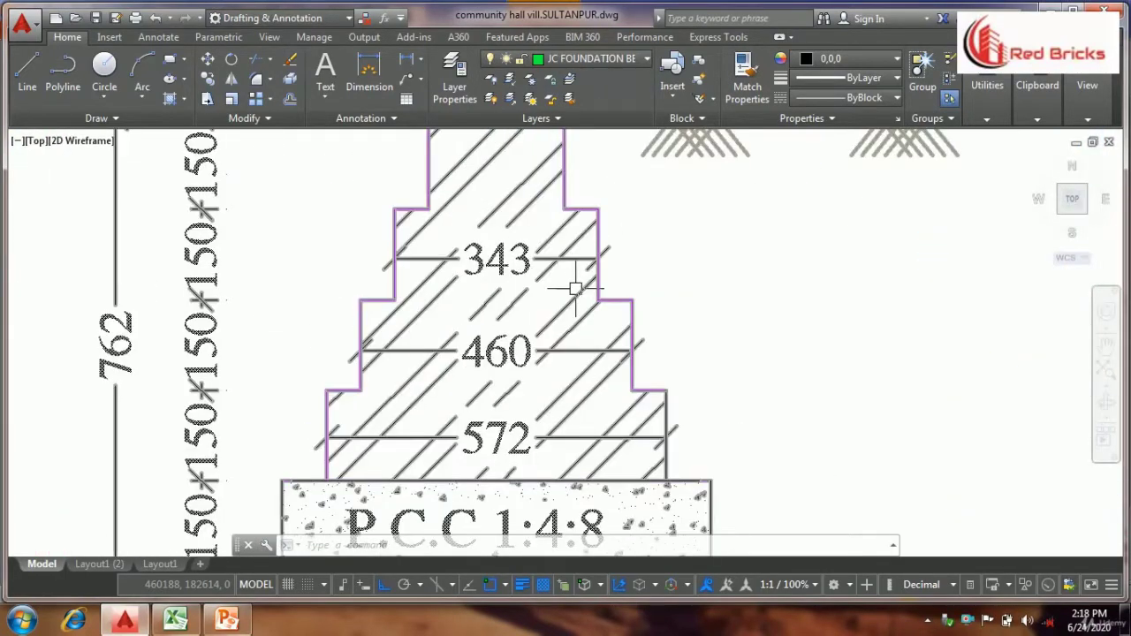
{"action": "scroll", "coordinate": [619, 290], "scroll_direction": "down", "scroll_amount": 1}
{"action": "scroll", "coordinate": [675, 291], "scroll_direction": "down", "scroll_amount": 2}
{"action": "scroll", "coordinate": [613, 462], "scroll_direction": "down", "scroll_amount": 2}
{"action": "scroll", "coordinate": [554, 272], "scroll_direction": "down", "scroll_amount": 1}
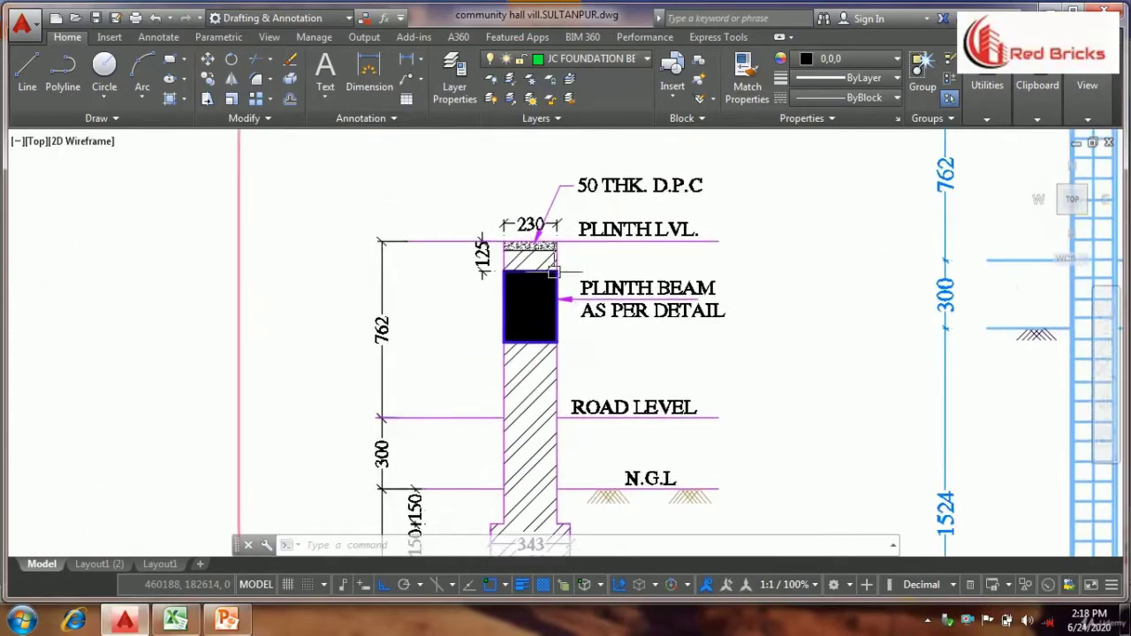
{"action": "scroll", "coordinate": [531, 233], "scroll_direction": "up", "scroll_amount": 3}
{"action": "scroll", "coordinate": [636, 220], "scroll_direction": "down", "scroll_amount": 3}
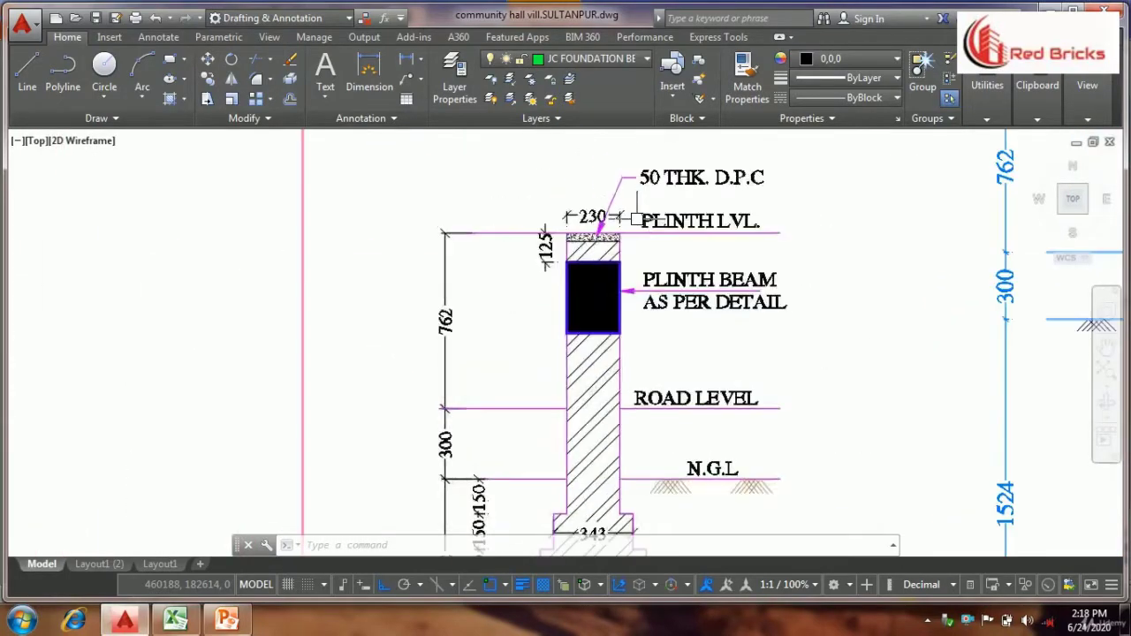
{"action": "scroll", "coordinate": [533, 424], "scroll_direction": "up", "scroll_amount": 3}
{"action": "scroll", "coordinate": [609, 225], "scroll_direction": "down", "scroll_amount": 2}
{"action": "scroll", "coordinate": [619, 237], "scroll_direction": "down", "scroll_amount": 2}
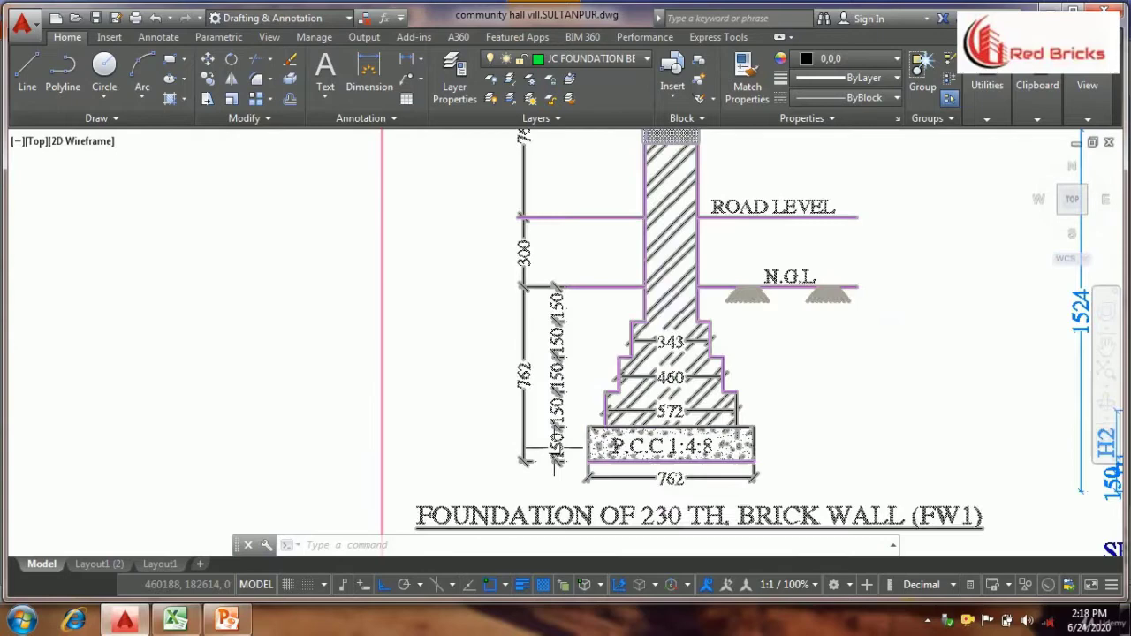
{"action": "scroll", "coordinate": [555, 460], "scroll_direction": "up", "scroll_amount": 2}
{"action": "scroll", "coordinate": [574, 376], "scroll_direction": "up", "scroll_amount": 2}
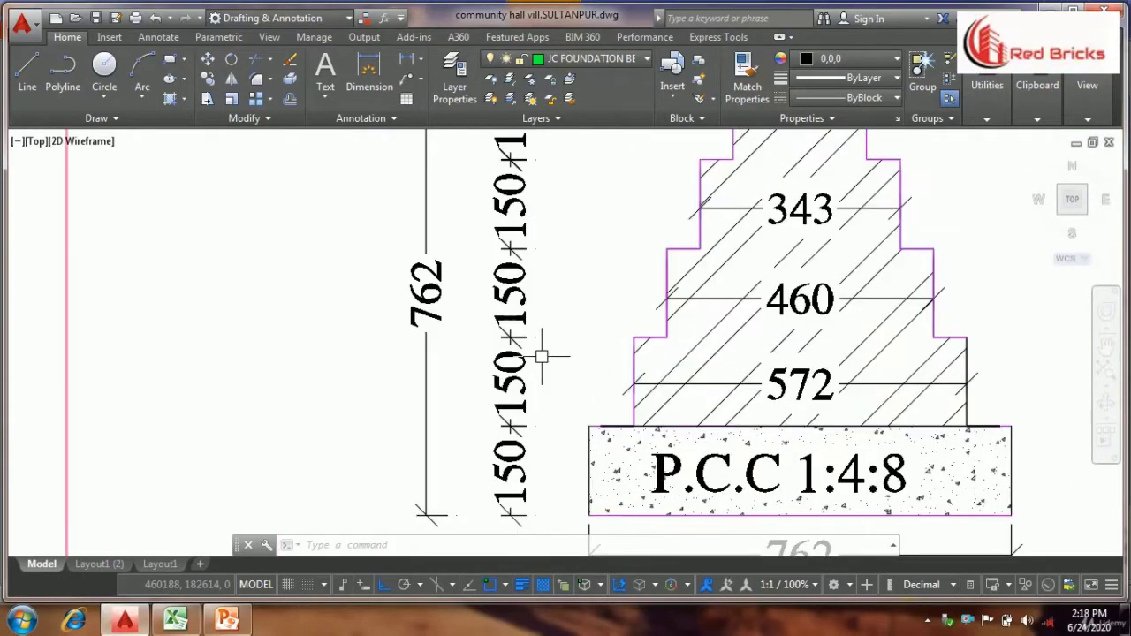
{"action": "scroll", "coordinate": [576, 285], "scroll_direction": "down", "scroll_amount": 2}
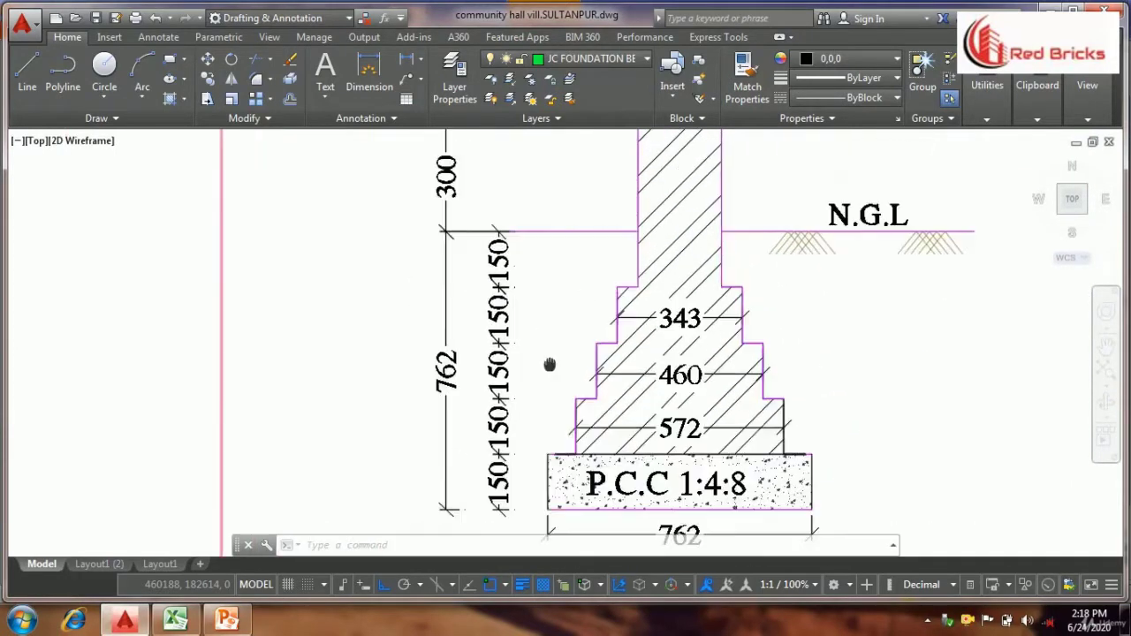
{"action": "scroll", "coordinate": [551, 397], "scroll_direction": "down", "scroll_amount": 1}
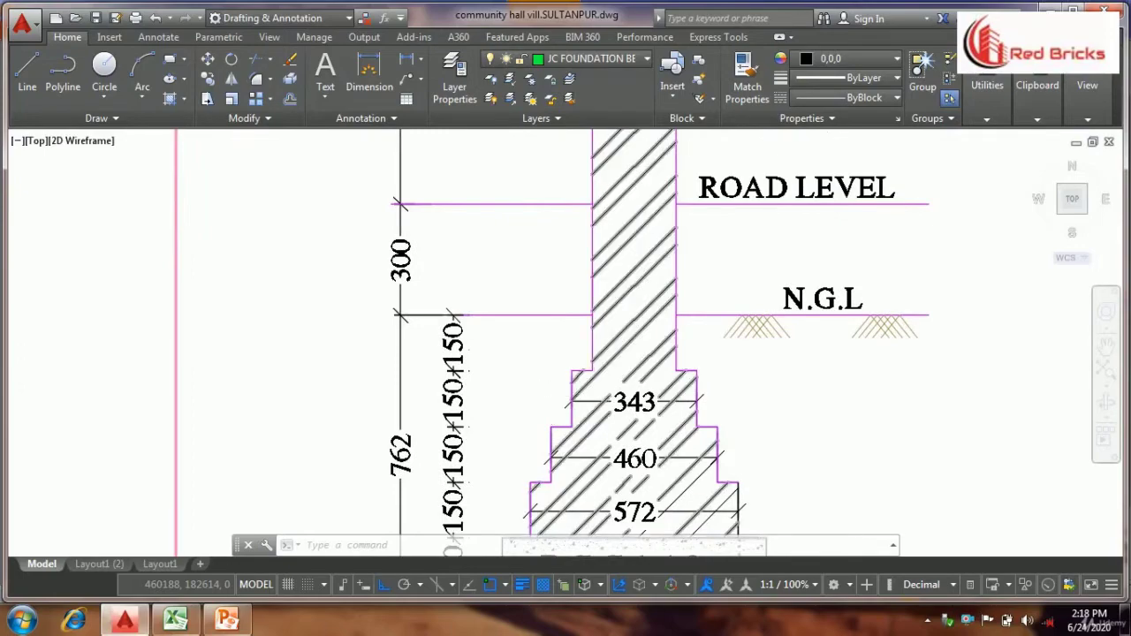
{"action": "scroll", "coordinate": [548, 394], "scroll_direction": "down", "scroll_amount": 3}
{"action": "scroll", "coordinate": [500, 348], "scroll_direction": "up", "scroll_amount": 3}
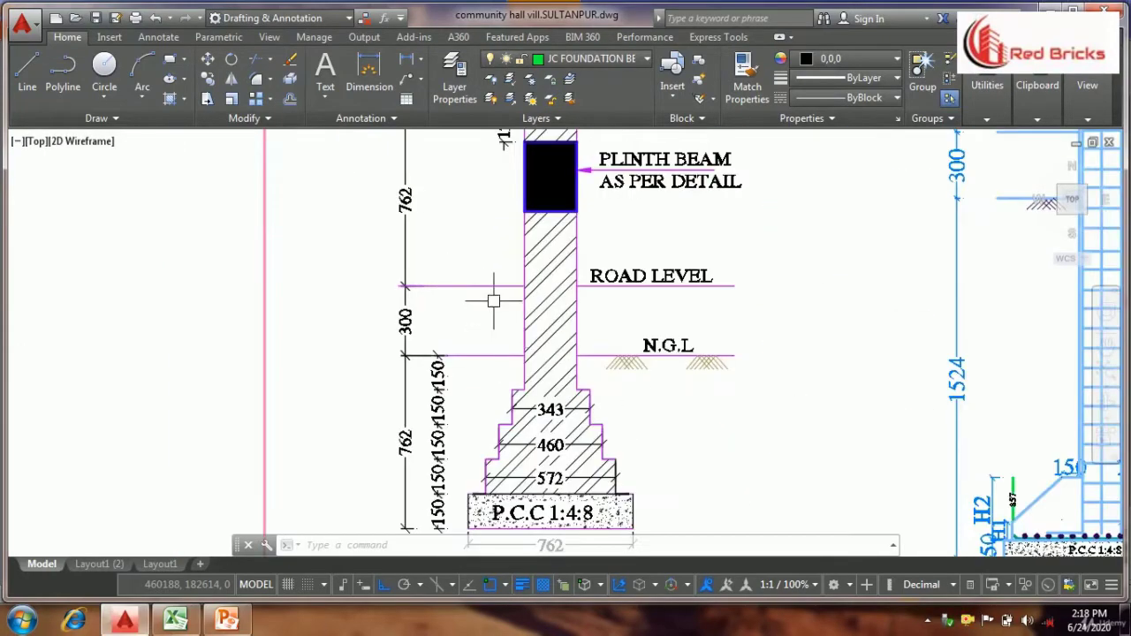
Fix the FOUNDAATION typo so merged title cell B3 reads FOUNDATION WALL BRICK WORK.
{"action": "left_click_drag", "start_coordinate": [459, 237], "coordinate": [450, 371]}
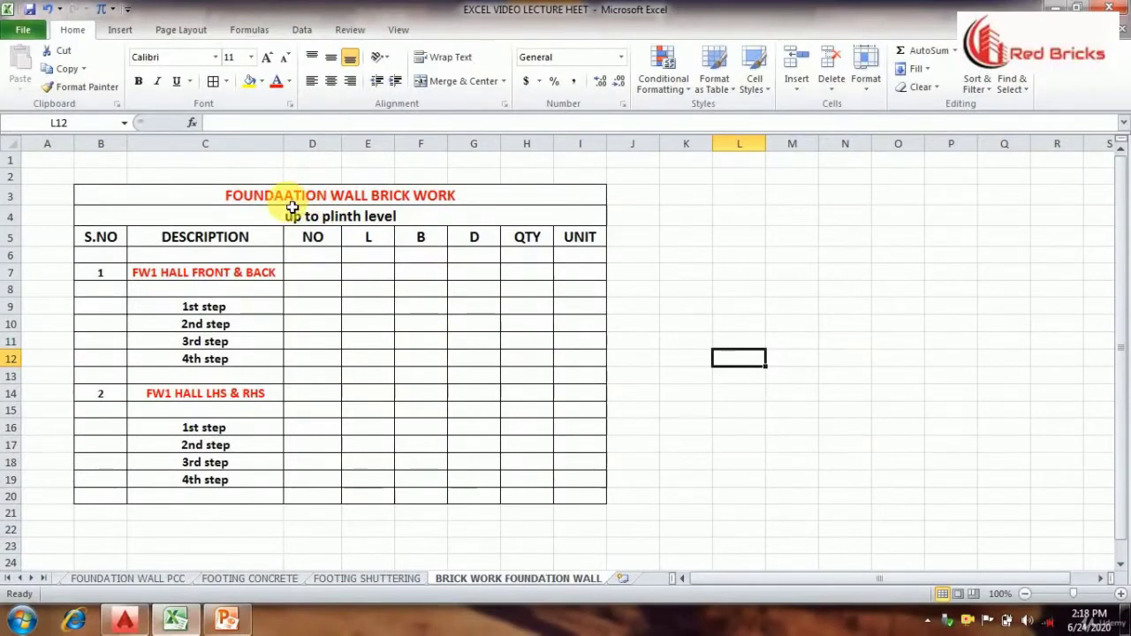
{"action": "double_click", "coordinate": [288, 197]}
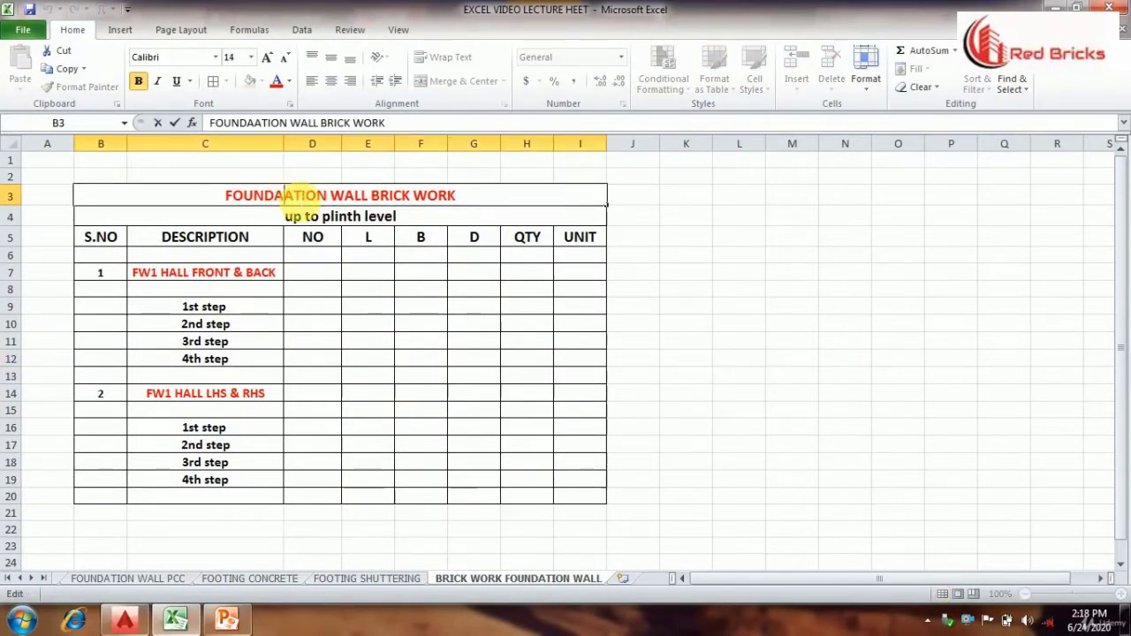
{"action": "left_click", "coordinate": [299, 203]}
{"action": "key", "text": "BackSpace"}
{"action": "left_click", "coordinate": [751, 308]}
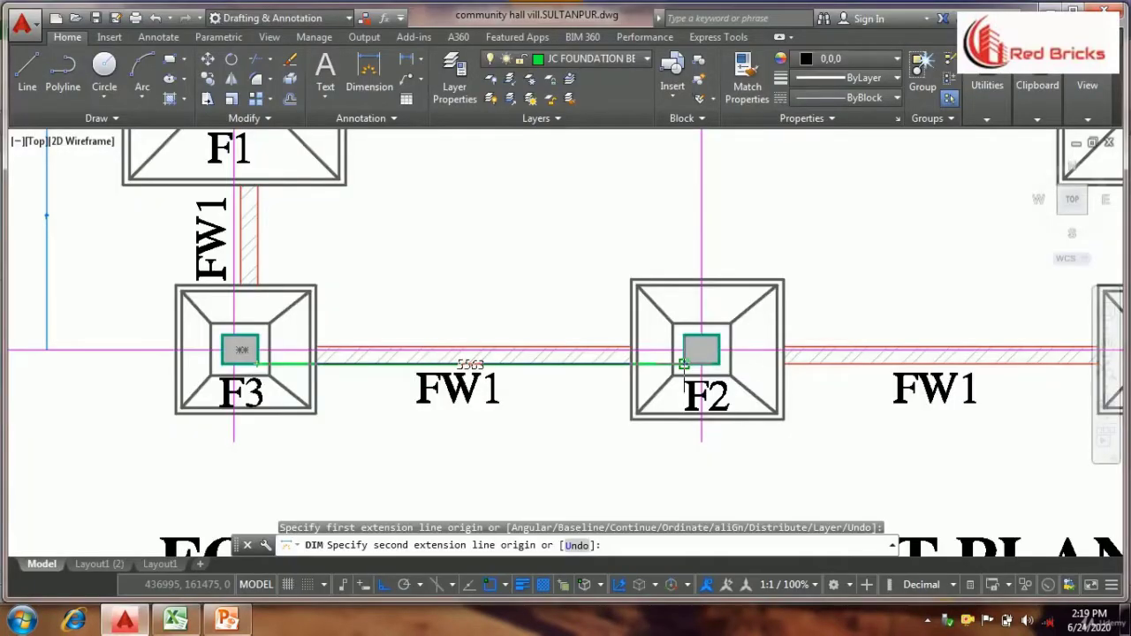
Dimension two 5563 FW1 wall lengths between the F2 and F3 footings.
{"action": "left_click", "coordinate": [683, 364]}
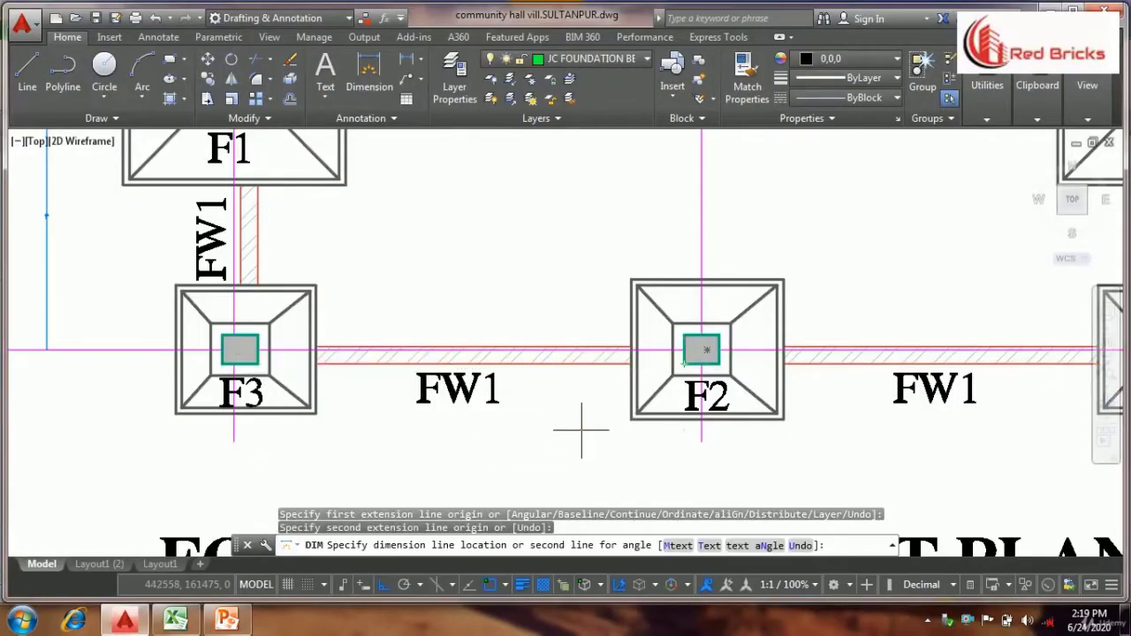
{"action": "left_click", "coordinate": [598, 280]}
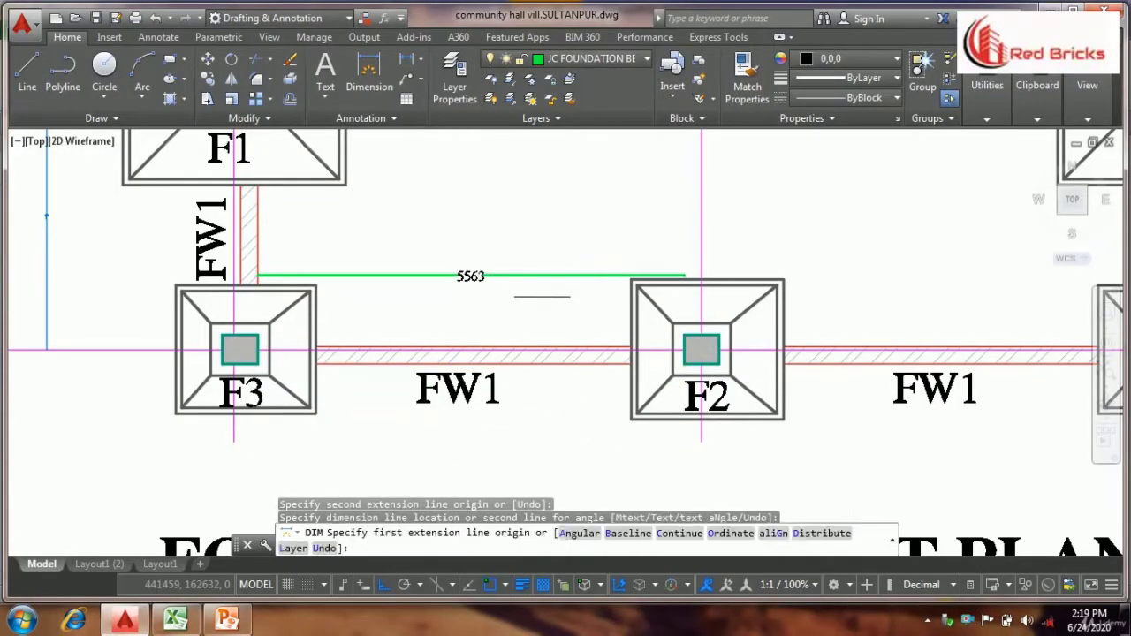
{"action": "left_click", "coordinate": [369, 63]}
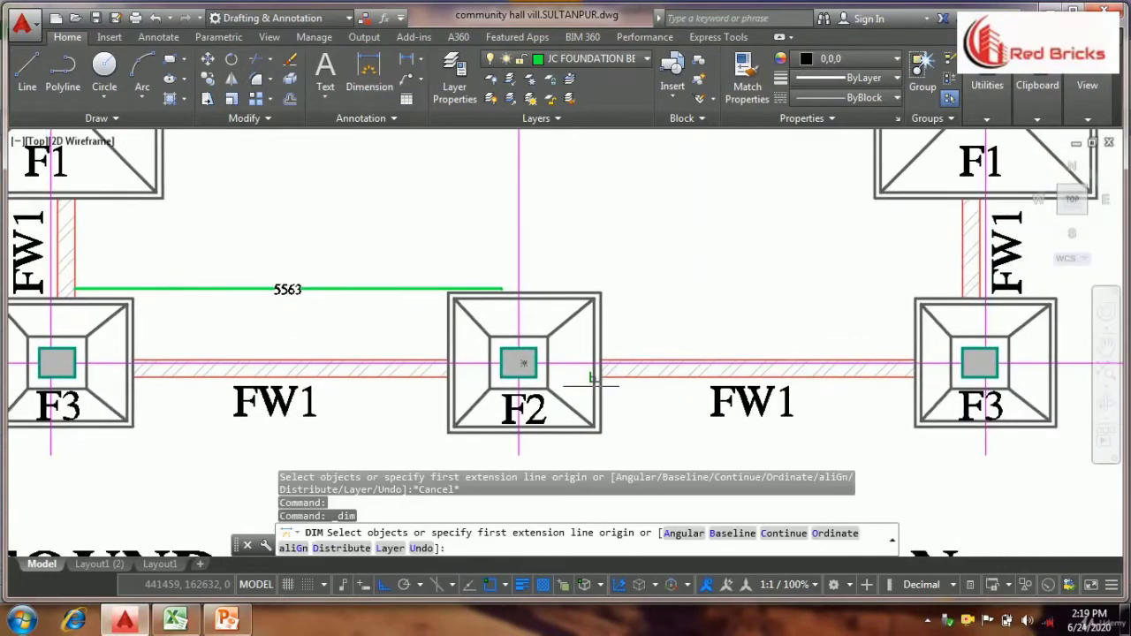
{"action": "scroll", "coordinate": [593, 384], "scroll_direction": "up", "scroll_amount": 2}
{"action": "left_click", "coordinate": [501, 372]}
{"action": "scroll", "coordinate": [478, 371], "scroll_direction": "down", "scroll_amount": 3}
{"action": "scroll", "coordinate": [729, 363], "scroll_direction": "up", "scroll_amount": 2}
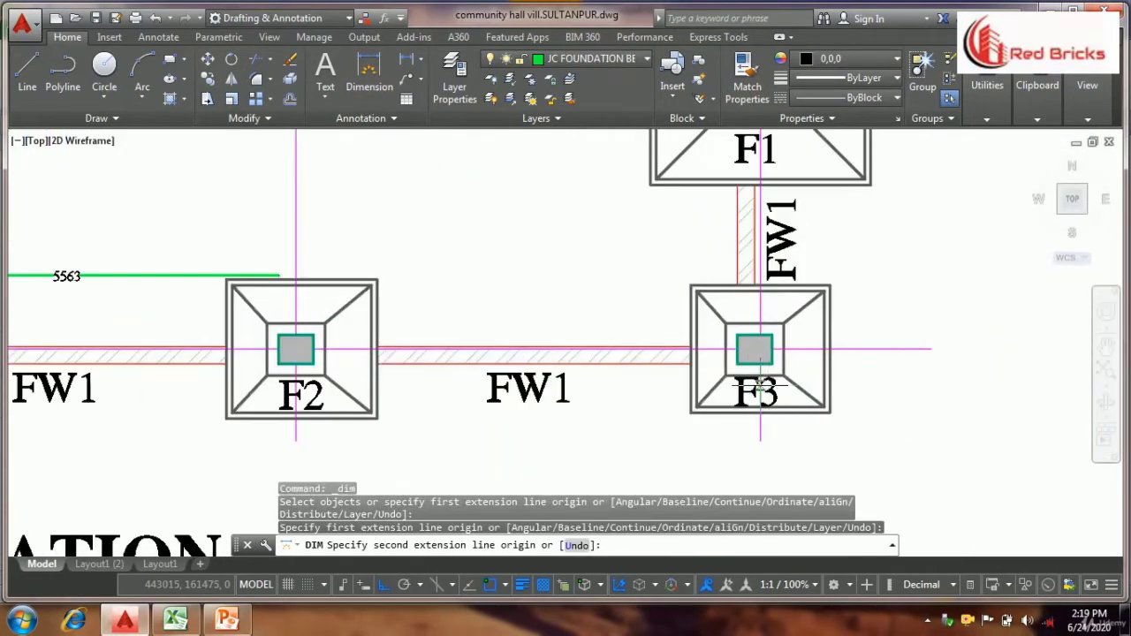
{"action": "left_click", "coordinate": [723, 365]}
{"action": "left_click", "coordinate": [676, 259]}
{"action": "scroll", "coordinate": [676, 259], "scroll_direction": "down", "scroll_amount": 3}
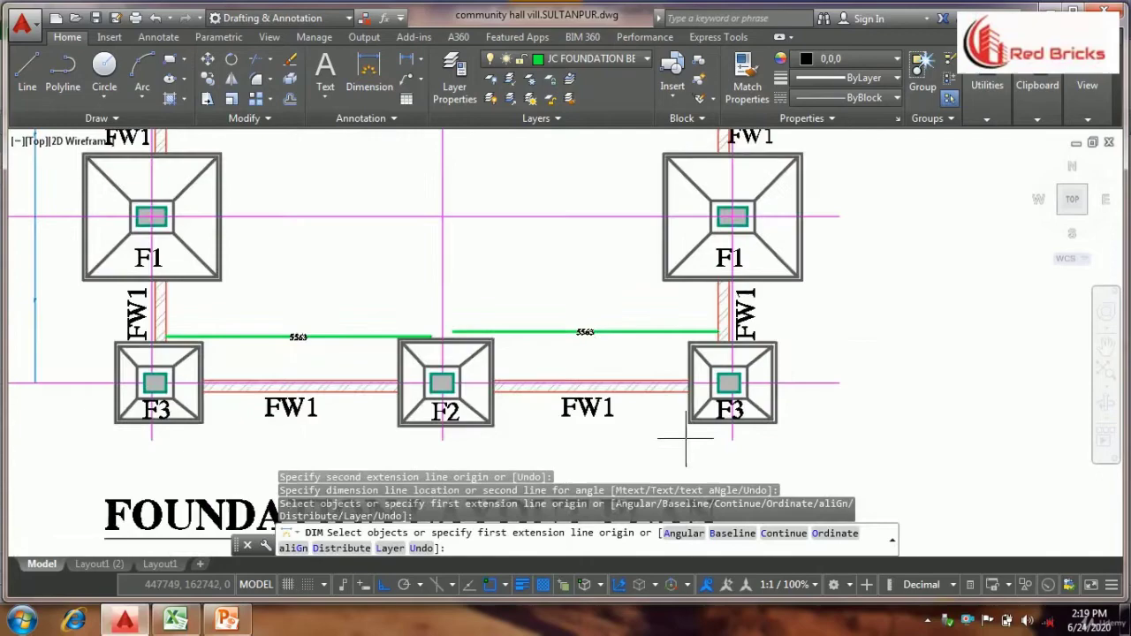
{"action": "scroll", "coordinate": [552, 400], "scroll_direction": "up", "scroll_amount": 2}
Dimension the F3–F2 and F2–F3 front-row spans at 5563, then zoom out to the foundation plan.
{"action": "left_click", "coordinate": [389, 64]}
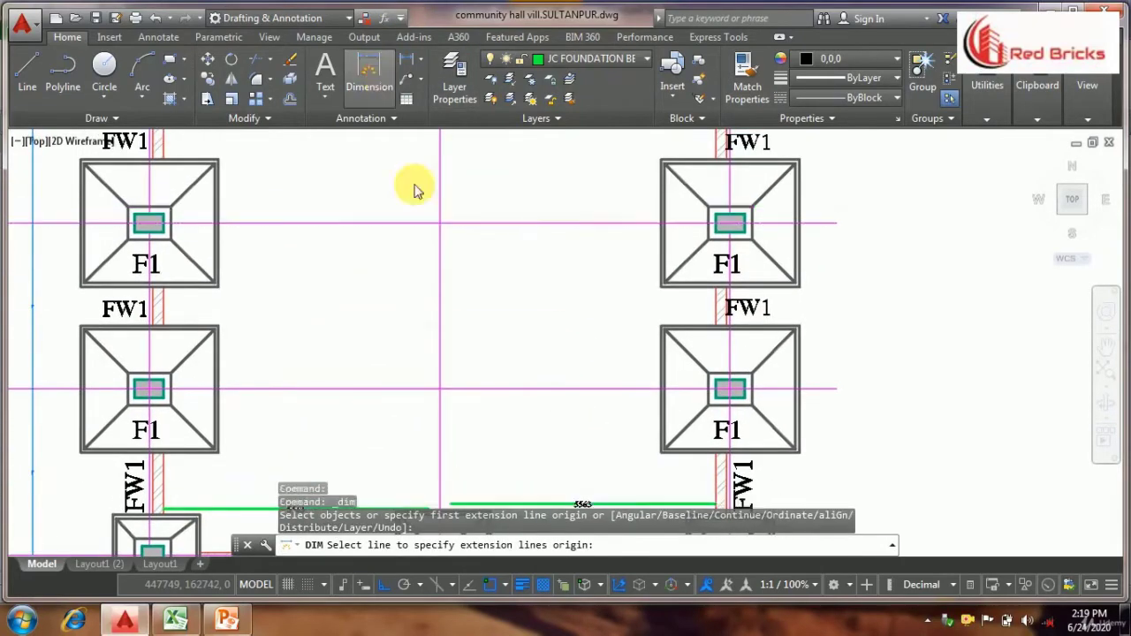
{"action": "scroll", "coordinate": [530, 257], "scroll_direction": "down", "scroll_amount": 3}
{"action": "scroll", "coordinate": [481, 364], "scroll_direction": "up", "scroll_amount": 1}
{"action": "scroll", "coordinate": [481, 365], "scroll_direction": "up", "scroll_amount": 3}
{"action": "left_click", "coordinate": [270, 235]}
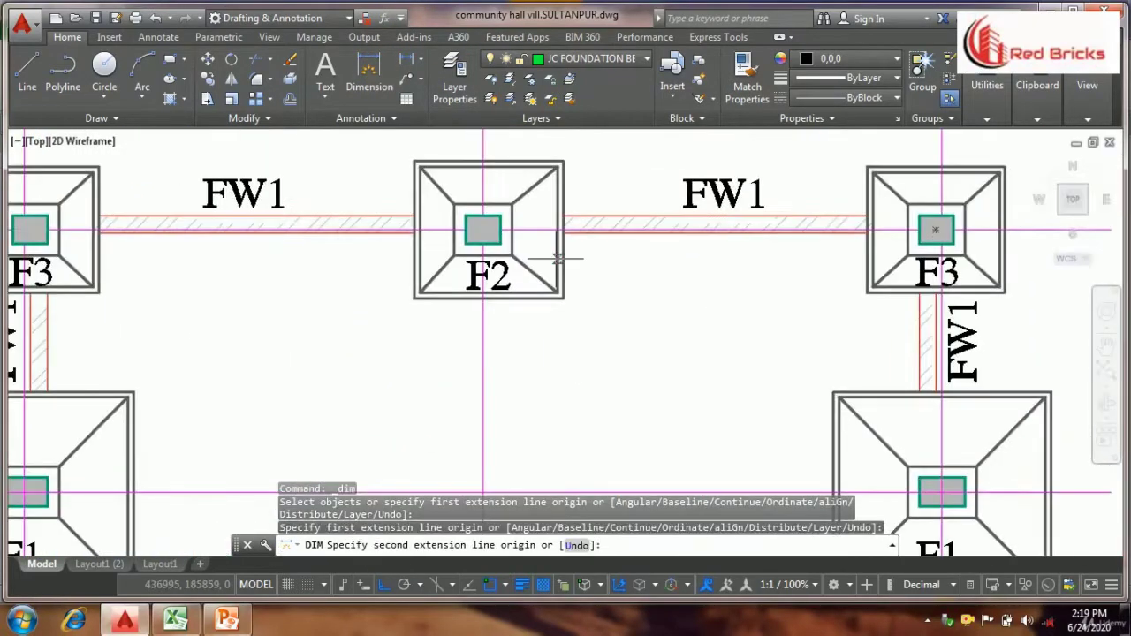
{"action": "left_click", "coordinate": [465, 243]}
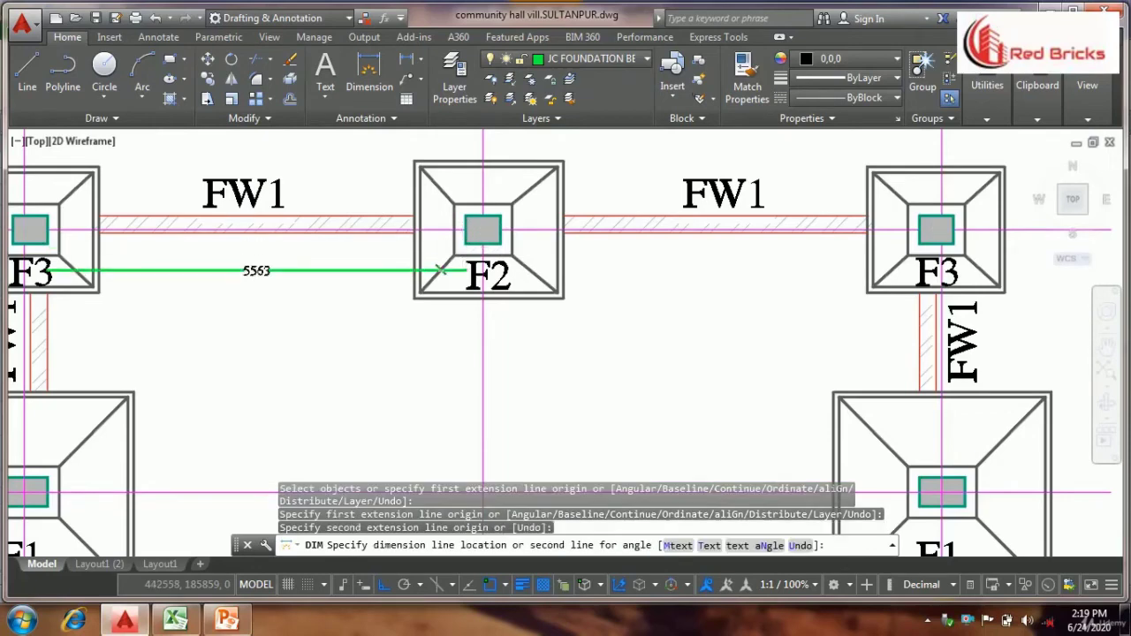
{"action": "left_click", "coordinate": [459, 269]}
{"action": "left_click", "coordinate": [386, 84]}
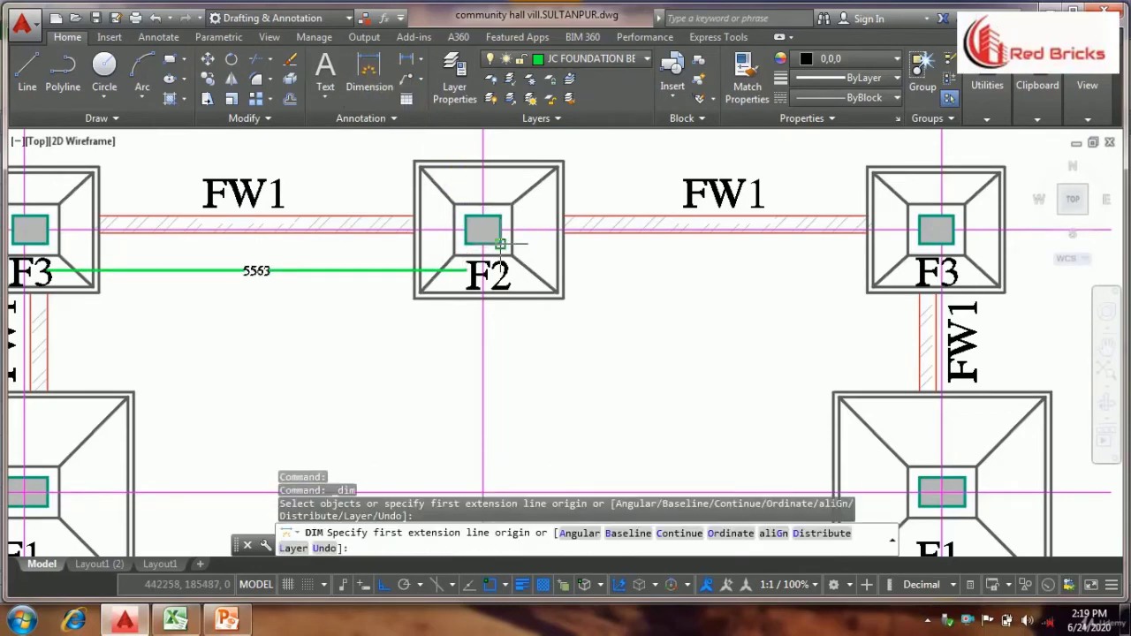
{"action": "scroll", "coordinate": [496, 243], "scroll_direction": "up", "scroll_amount": 2}
{"action": "left_click", "coordinate": [496, 242]}
{"action": "scroll", "coordinate": [496, 242], "scroll_direction": "down", "scroll_amount": 2}
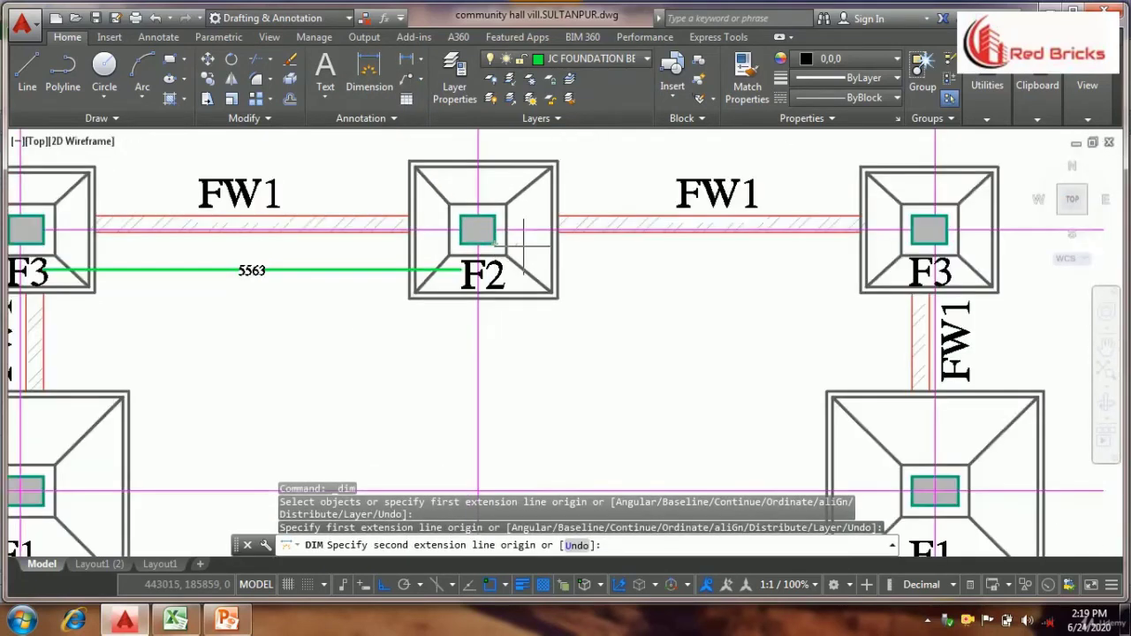
{"action": "left_click", "coordinate": [911, 243]}
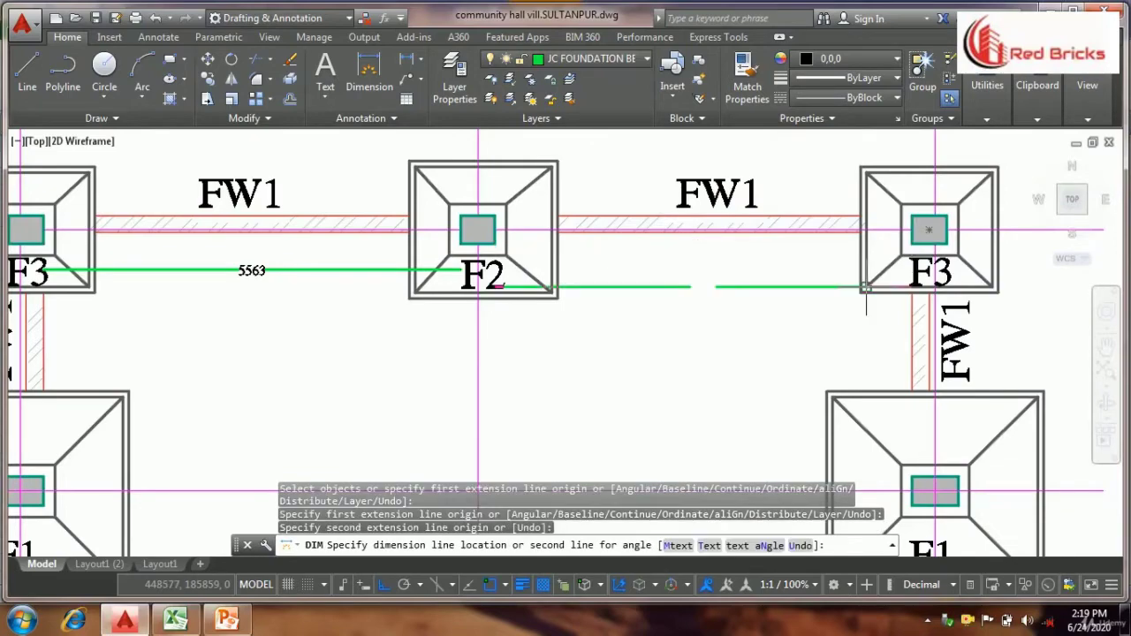
{"action": "left_click", "coordinate": [866, 288]}
{"action": "scroll", "coordinate": [506, 179], "scroll_direction": "down", "scroll_amount": 3}
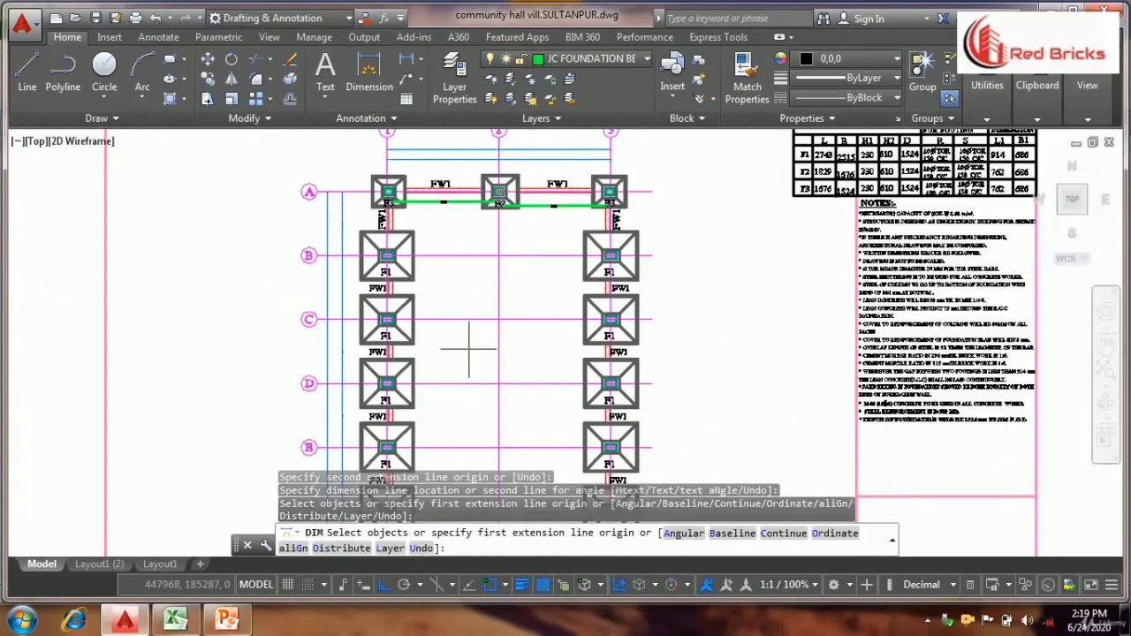
{"action": "scroll", "coordinate": [469, 348], "scroll_direction": "down", "scroll_amount": 4}
{"action": "scroll", "coordinate": [495, 353], "scroll_direction": "up", "scroll_amount": 1}
{"action": "scroll", "coordinate": [505, 354], "scroll_direction": "up", "scroll_amount": 1}
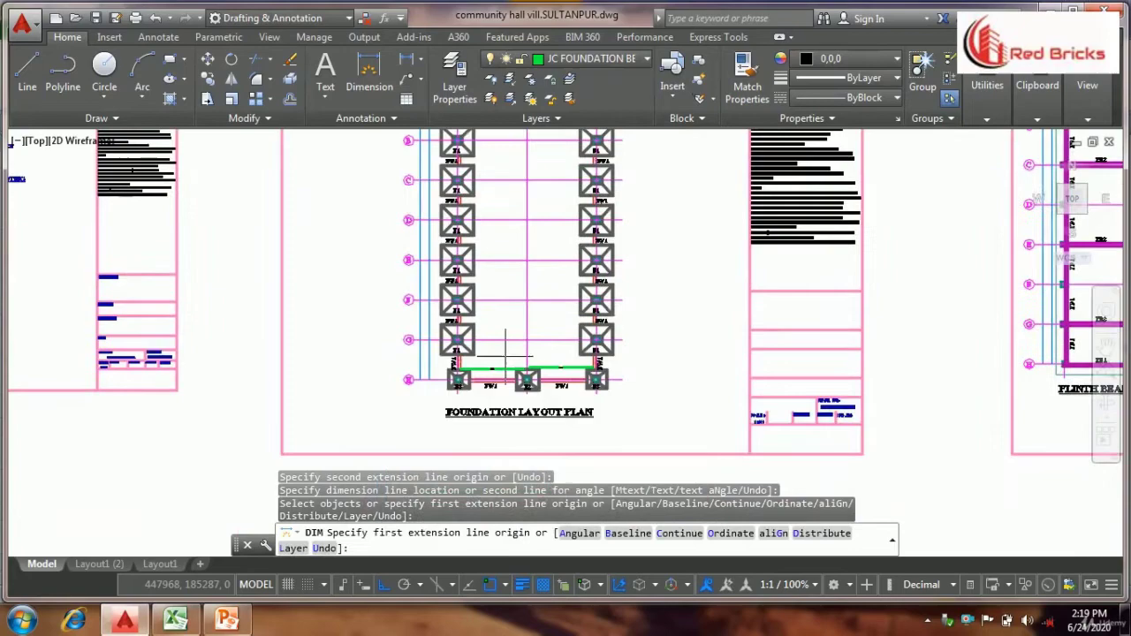
{"action": "scroll", "coordinate": [506, 358], "scroll_direction": "up", "scroll_amount": 4}
{"action": "scroll", "coordinate": [550, 309], "scroll_direction": "down", "scroll_amount": 1}
{"action": "scroll", "coordinate": [575, 291], "scroll_direction": "up", "scroll_amount": 1}
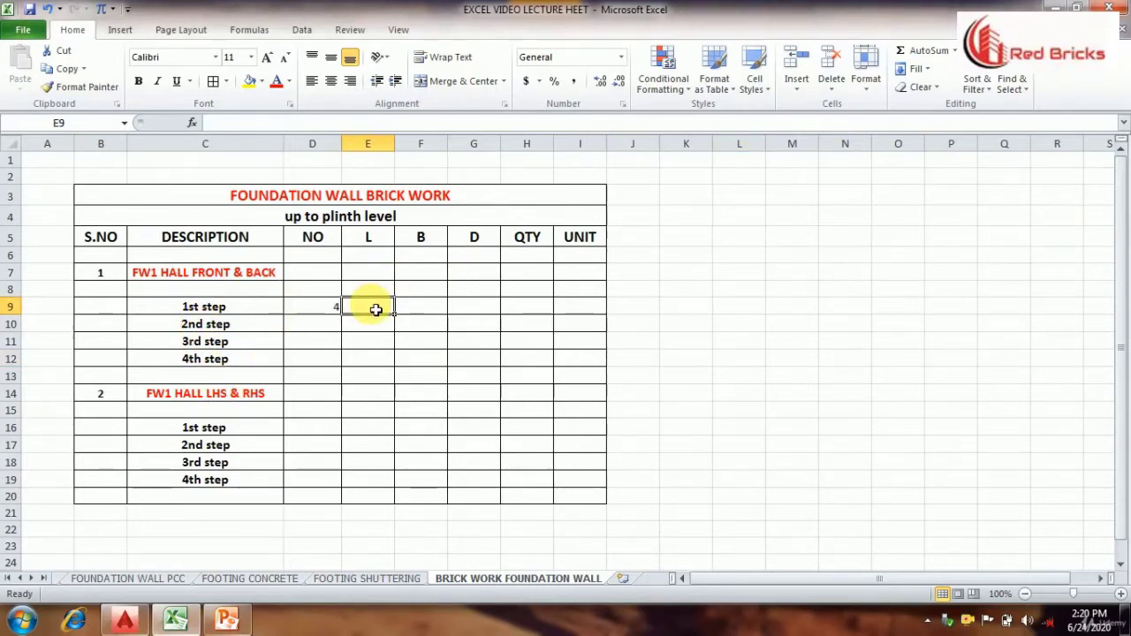
Enter length 5563 in E9 and fill it down through E12 for all four steps.
{"action": "type", "text": "5."}
{"action": "type", "text": "5563"}
{"action": "left_click", "coordinate": [792, 376]}
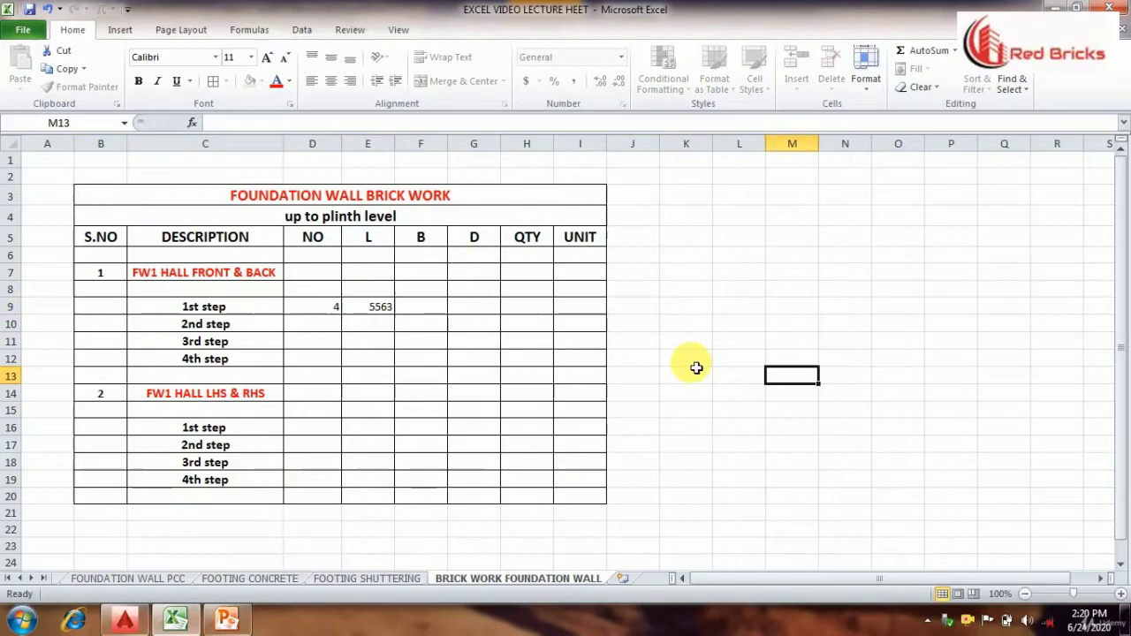
{"action": "left_click_drag", "start_coordinate": [378, 307], "coordinate": [374, 359]}
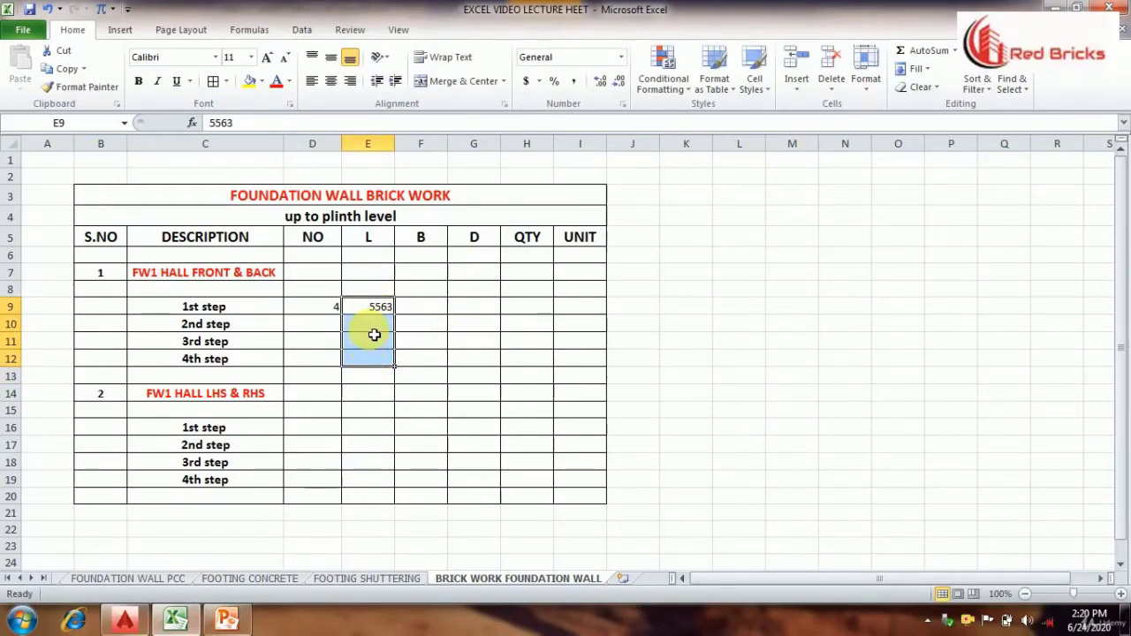
{"action": "key", "text": "ctrl+d"}
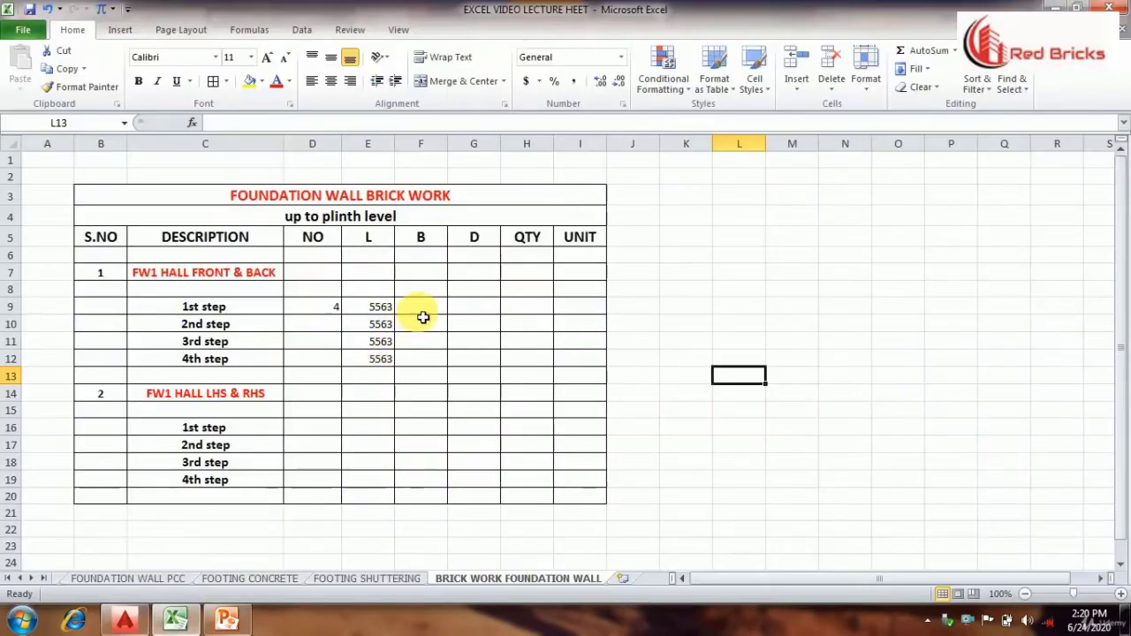
Enter the first step's breadth 572 and depth 150 in F9 and G9.
{"action": "left_click", "coordinate": [420, 311]}
{"action": "type", "text": "572"}
{"action": "left_click", "coordinate": [487, 305]}
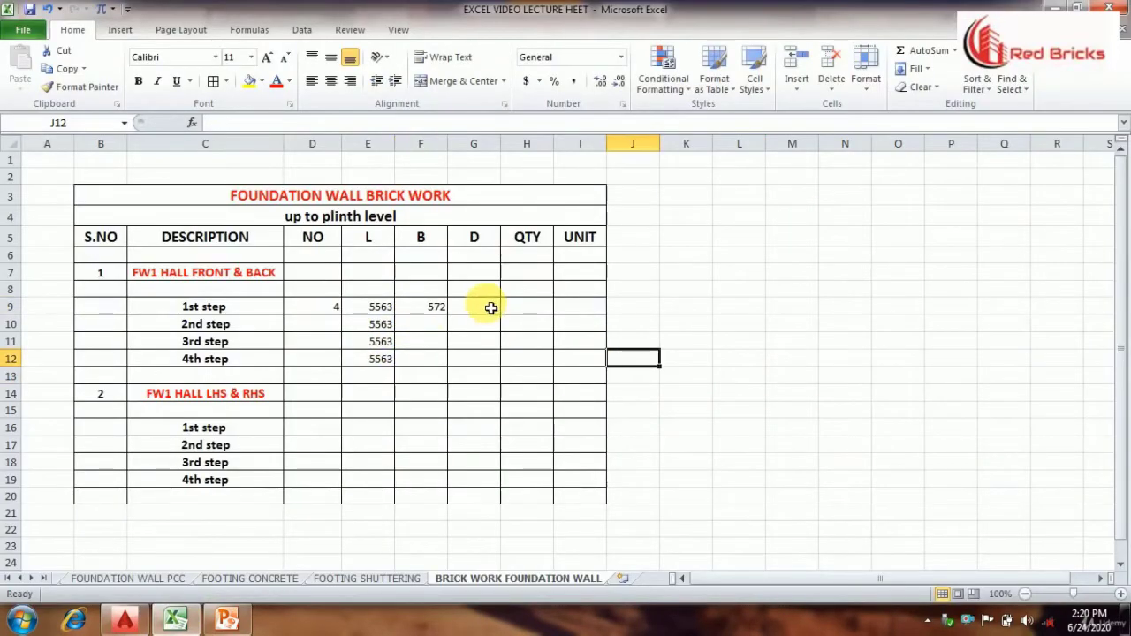
{"action": "type", "text": "15"}
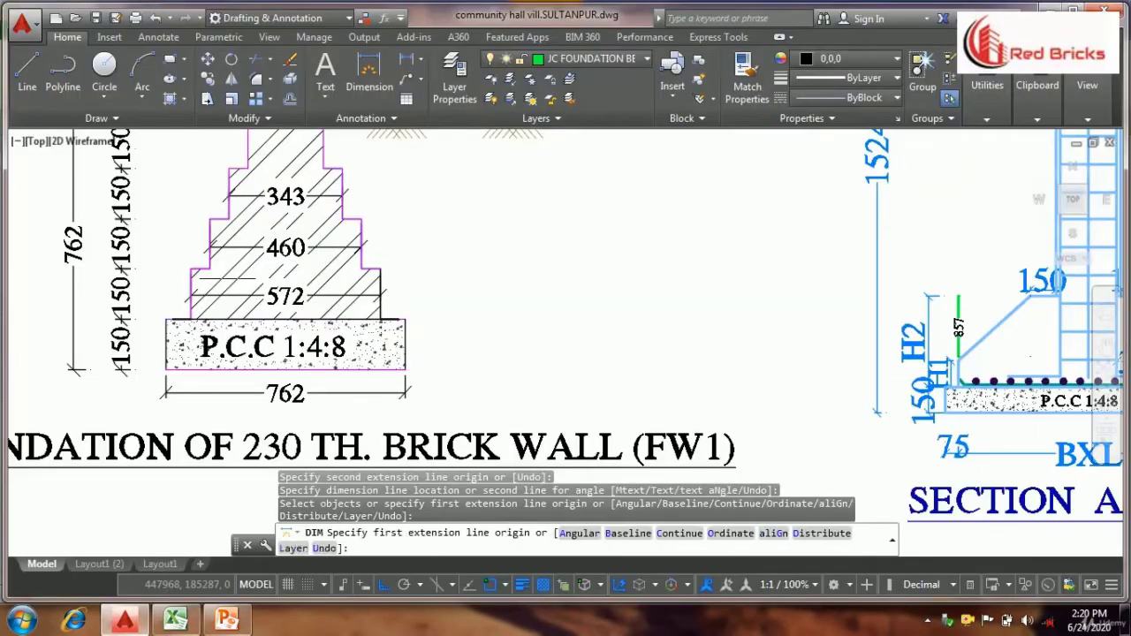
{"action": "scroll", "coordinate": [260, 252], "scroll_direction": "up", "scroll_amount": 2}
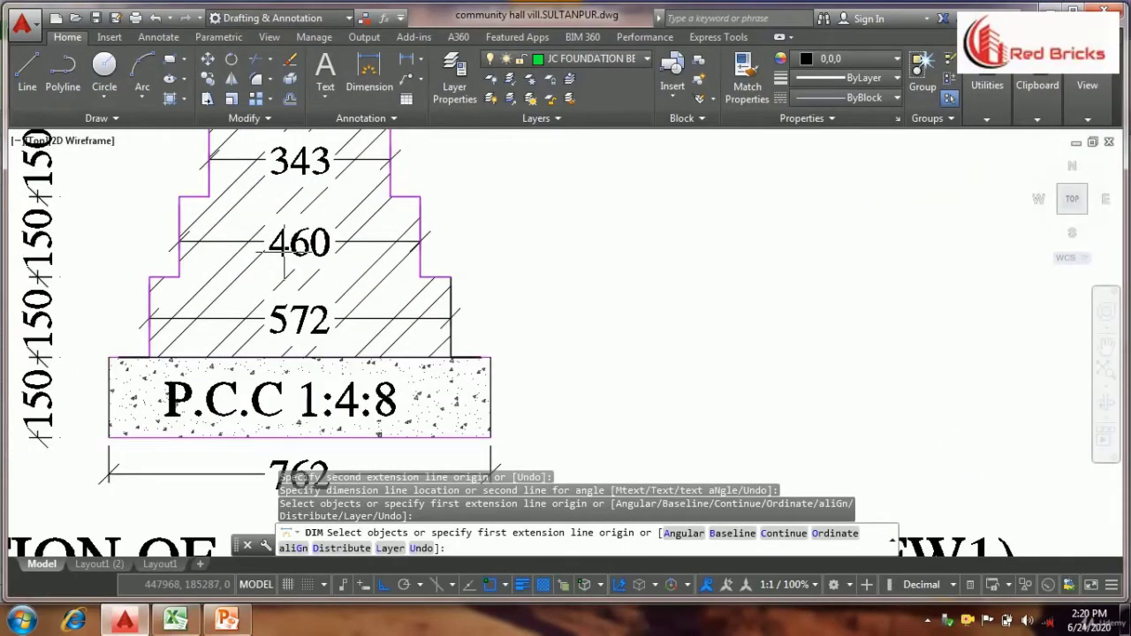
Enter breadth 460 and depth 150 for the second step, and breadth 230 for the fourth.
{"action": "left_click", "coordinate": [176, 624]}
{"action": "left_click", "coordinate": [429, 329]}
{"action": "type", "text": "46"}
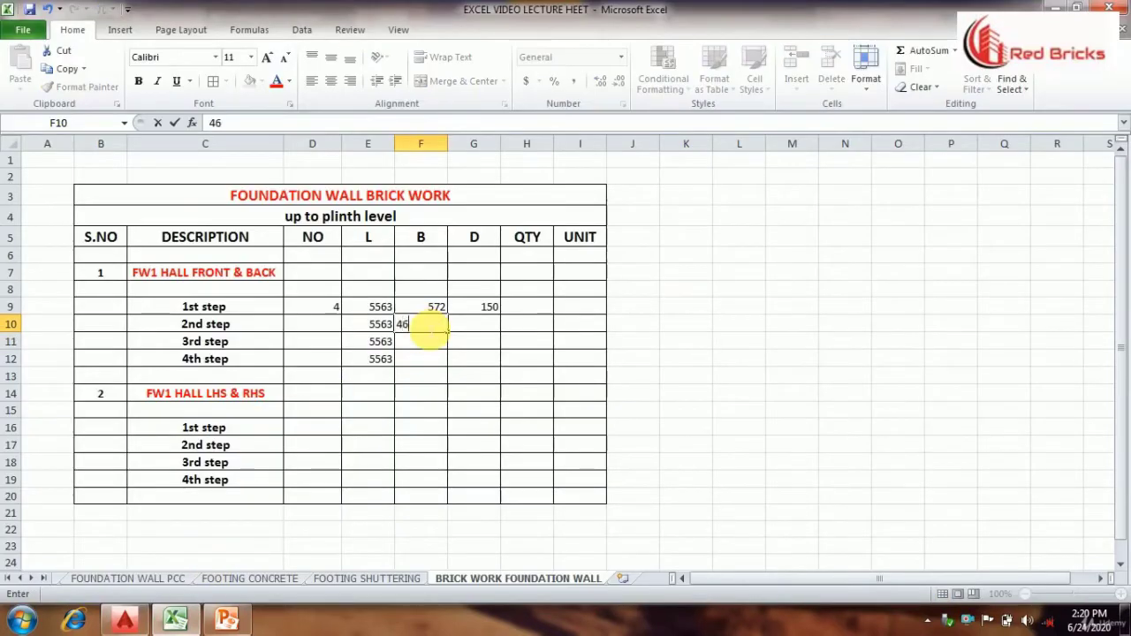
{"action": "type", "text": "0"}
{"action": "left_click", "coordinate": [474, 329]}
{"action": "type", "text": "150"}
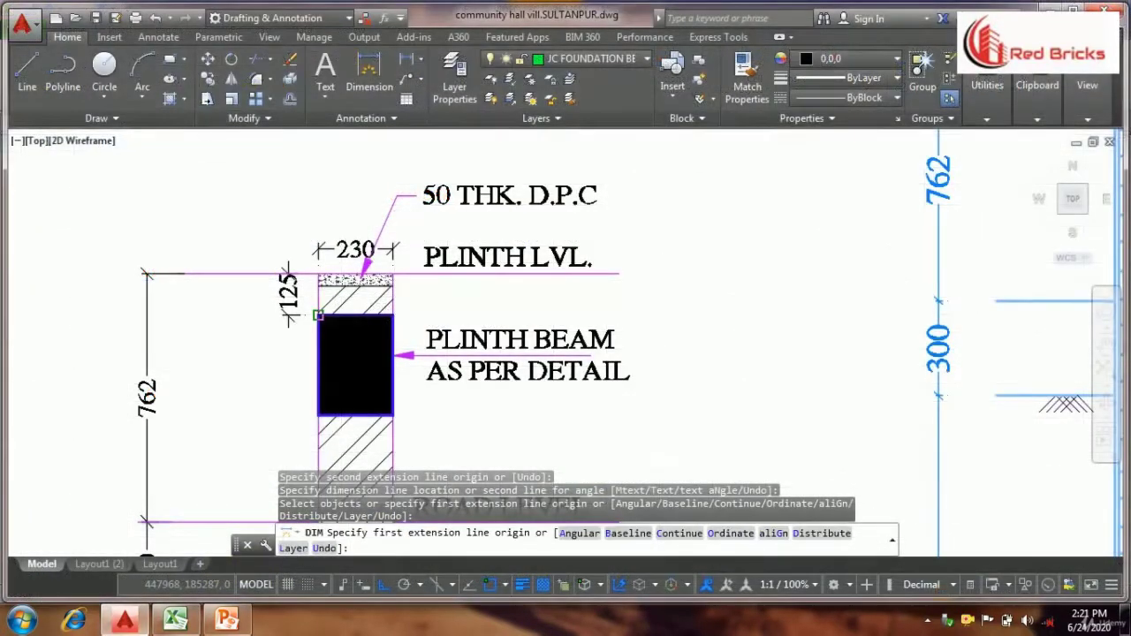
{"action": "scroll", "coordinate": [316, 311], "scroll_direction": "up", "scroll_amount": 3}
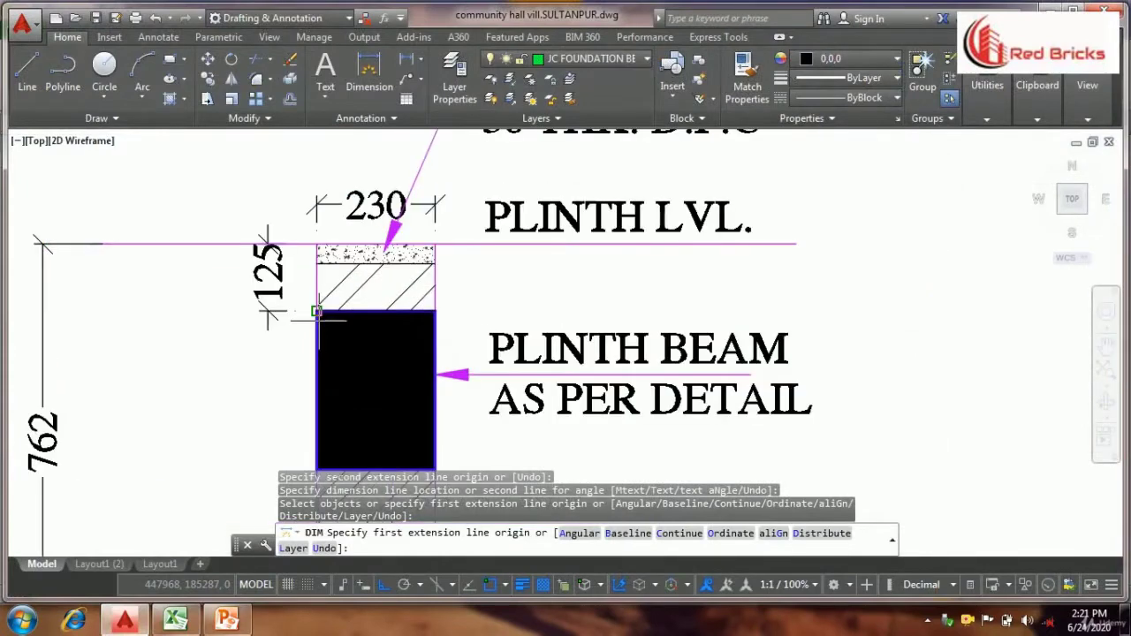
{"action": "left_click", "coordinate": [176, 624]}
{"action": "left_click", "coordinate": [425, 358]}
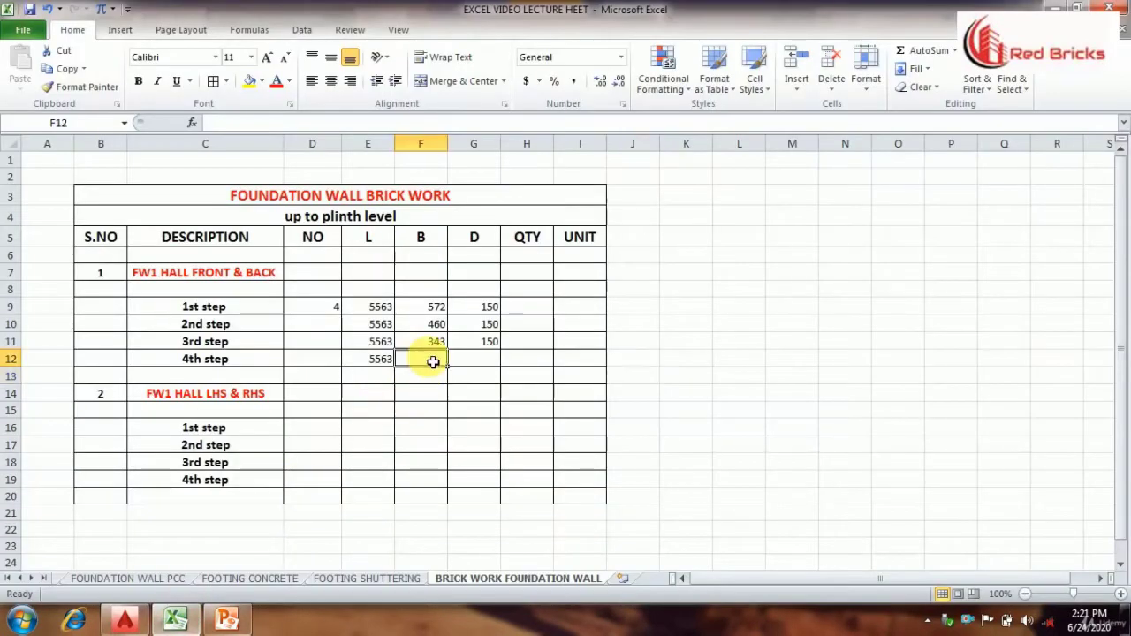
{"action": "type", "text": "230"}
{"action": "left_click", "coordinate": [645, 376]}
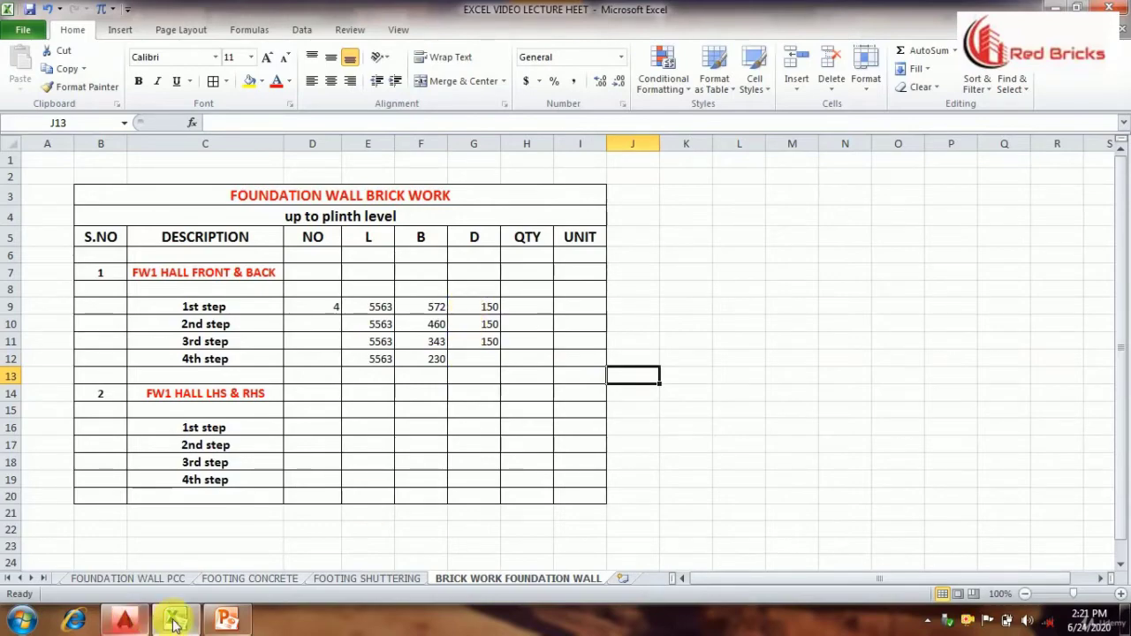
Zoom and pan the AutoCAD section to the plinth beam, D.P.C and road level.
{"action": "left_click", "coordinate": [124, 621]}
{"action": "key", "text": "Return"}
{"action": "scroll", "coordinate": [484, 231], "scroll_direction": "down", "scroll_amount": 5}
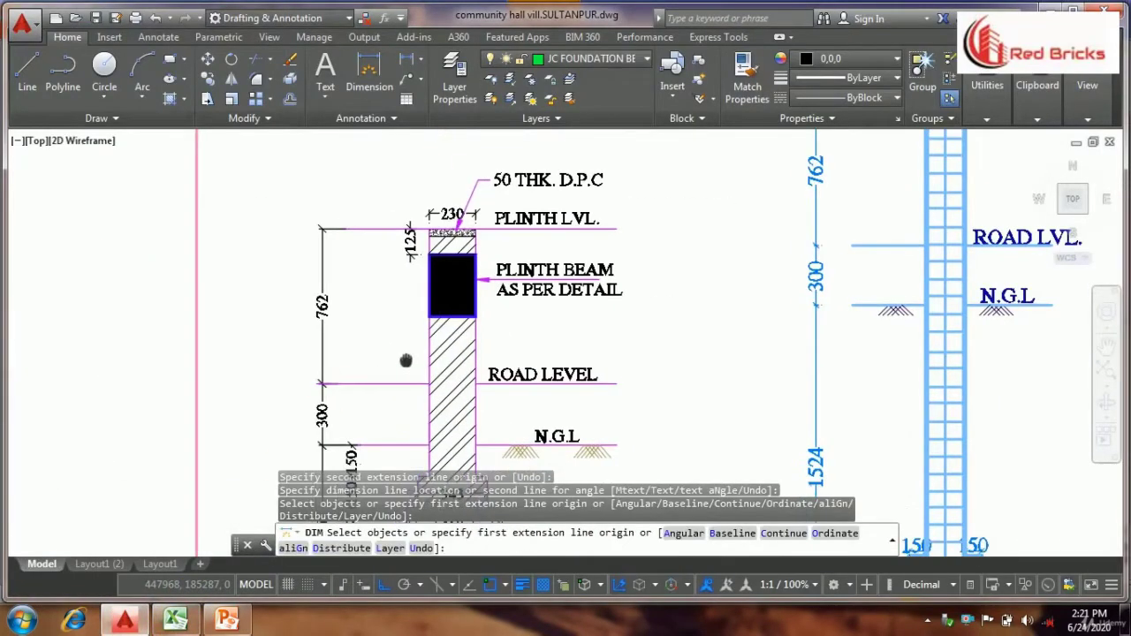
{"action": "scroll", "coordinate": [404, 366], "scroll_direction": "up", "scroll_amount": 2}
{"action": "scroll", "coordinate": [487, 434], "scroll_direction": "up", "scroll_amount": 1}
{"action": "scroll", "coordinate": [487, 433], "scroll_direction": "up", "scroll_amount": 2}
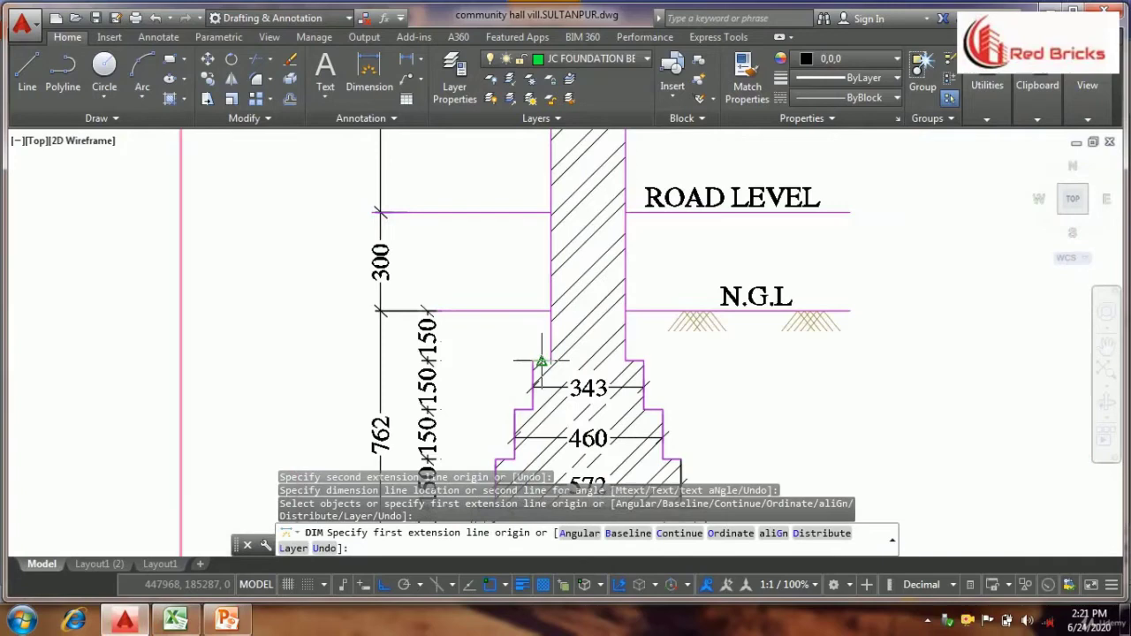
{"action": "scroll", "coordinate": [540, 361], "scroll_direction": "up", "scroll_amount": 4}
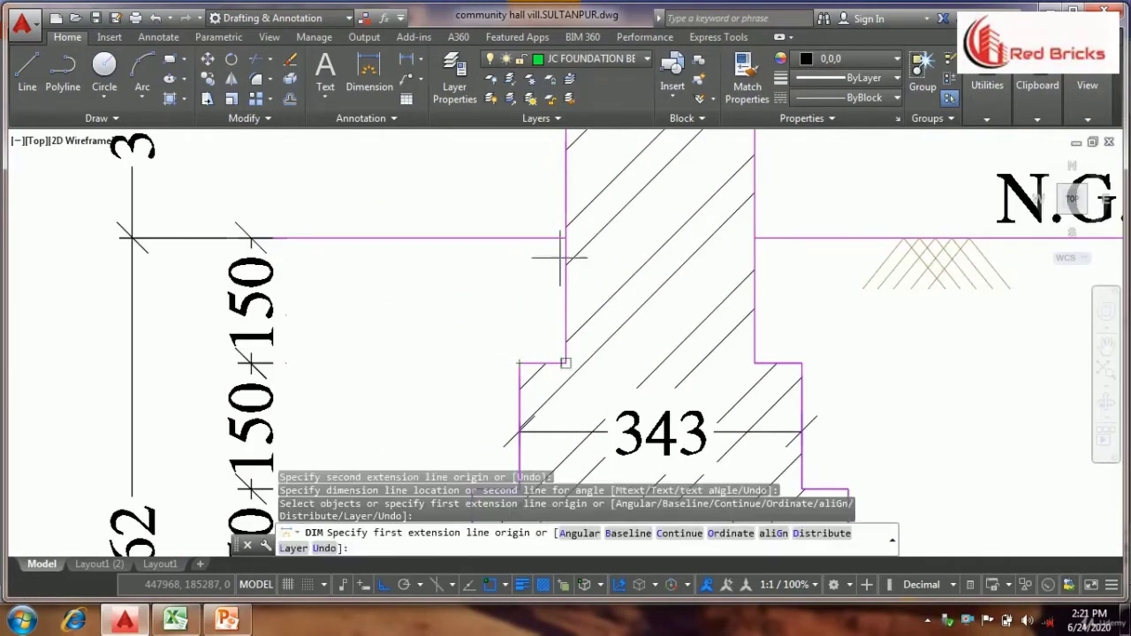
{"action": "scroll", "coordinate": [550, 301], "scroll_direction": "down", "scroll_amount": 4}
{"action": "scroll", "coordinate": [549, 288], "scroll_direction": "down", "scroll_amount": 2}
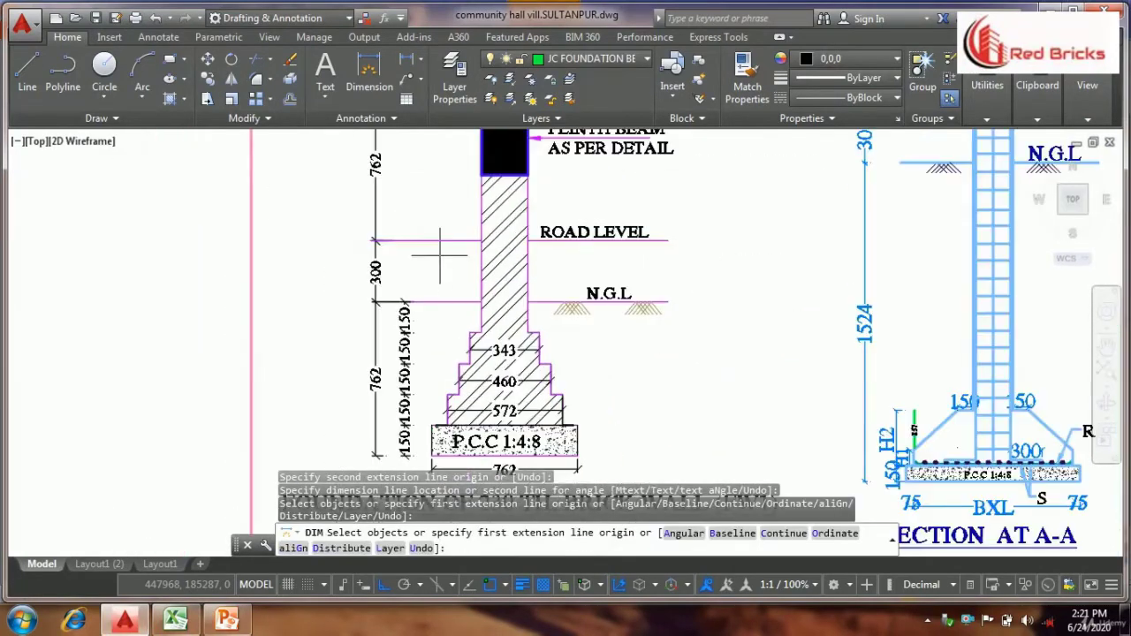
{"action": "scroll", "coordinate": [389, 183], "scroll_direction": "up", "scroll_amount": 4}
{"action": "scroll", "coordinate": [425, 252], "scroll_direction": "down", "scroll_amount": 2}
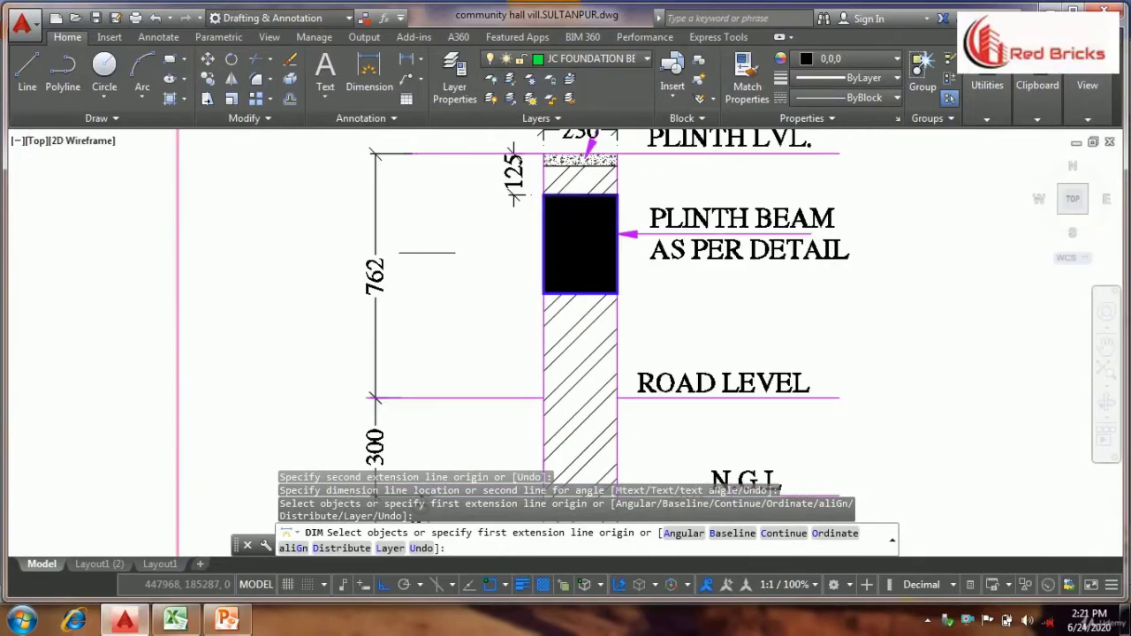
{"action": "left_click_drag", "start_coordinate": [427, 253], "coordinate": [370, 281]}
{"action": "left_click_drag", "start_coordinate": [454, 251], "coordinate": [396, 329]}
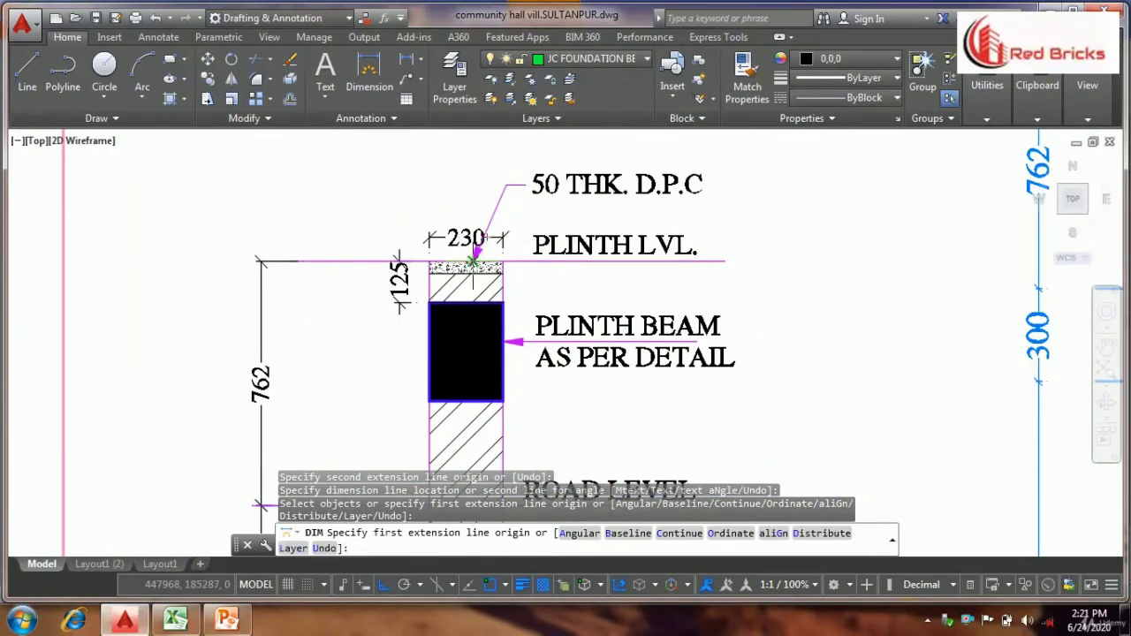
{"action": "left_click_drag", "start_coordinate": [463, 364], "coordinate": [516, 292]}
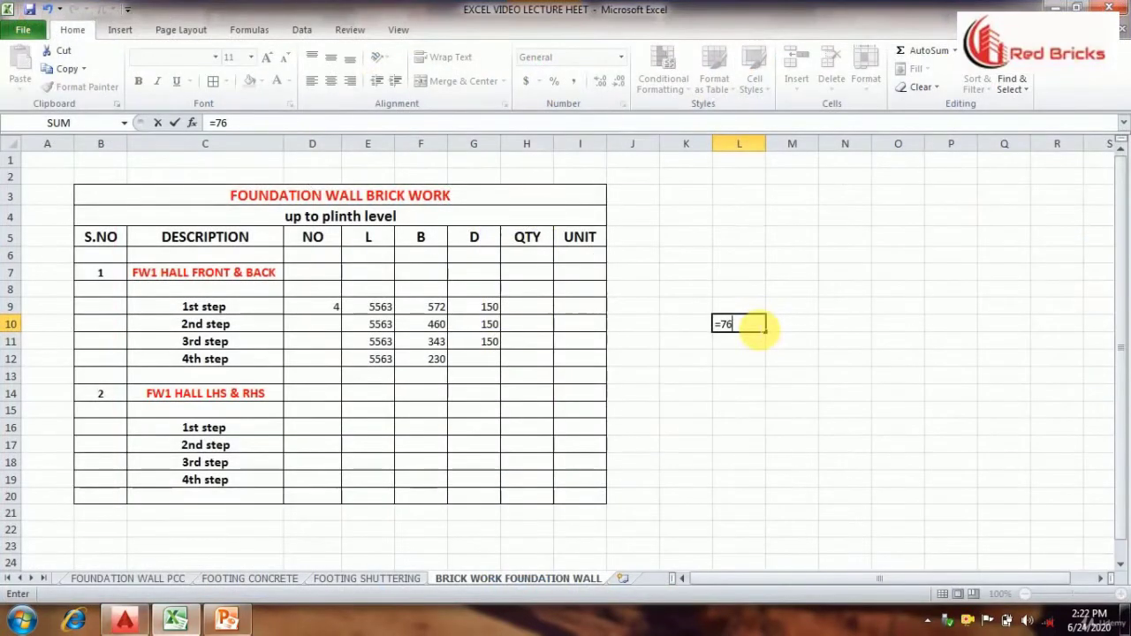
Calculate the fourth step depth as 762-50-380+300+150 = 782 in spare cell L10.
{"action": "type", "text": "2-50-380"}
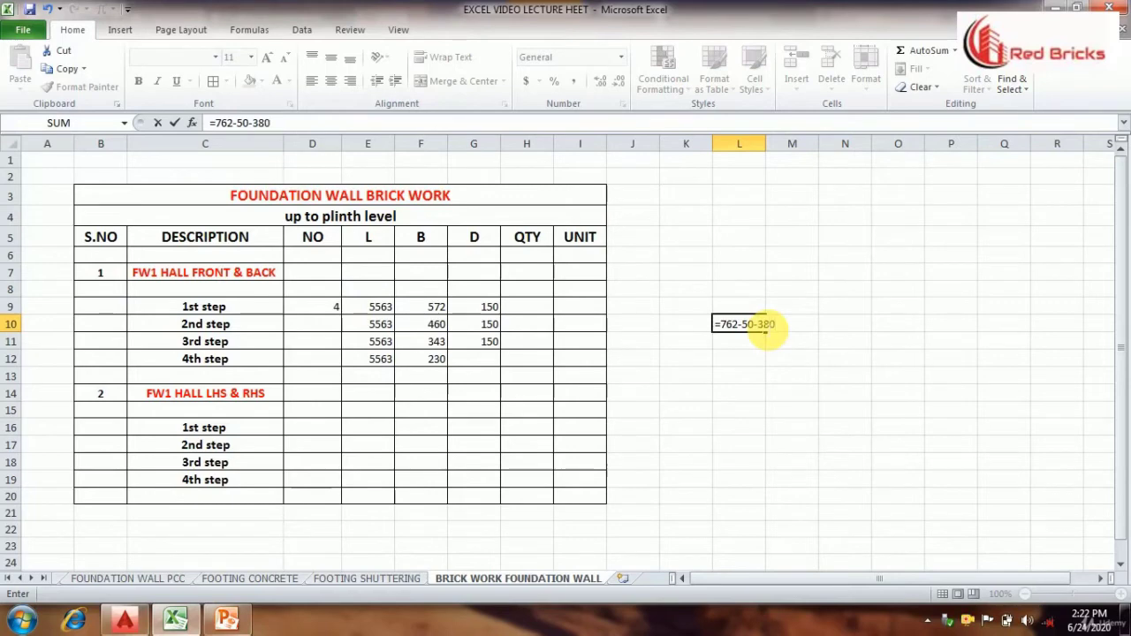
{"action": "key", "text": "Return"}
{"action": "double_click", "coordinate": [749, 325]}
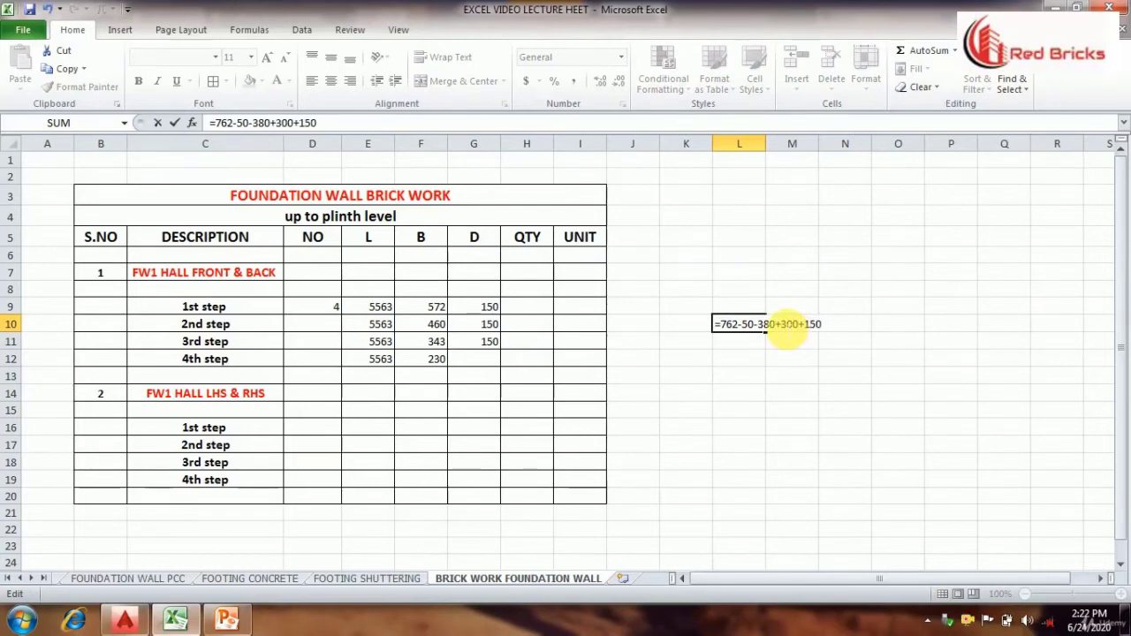
{"action": "key", "text": "Return"}
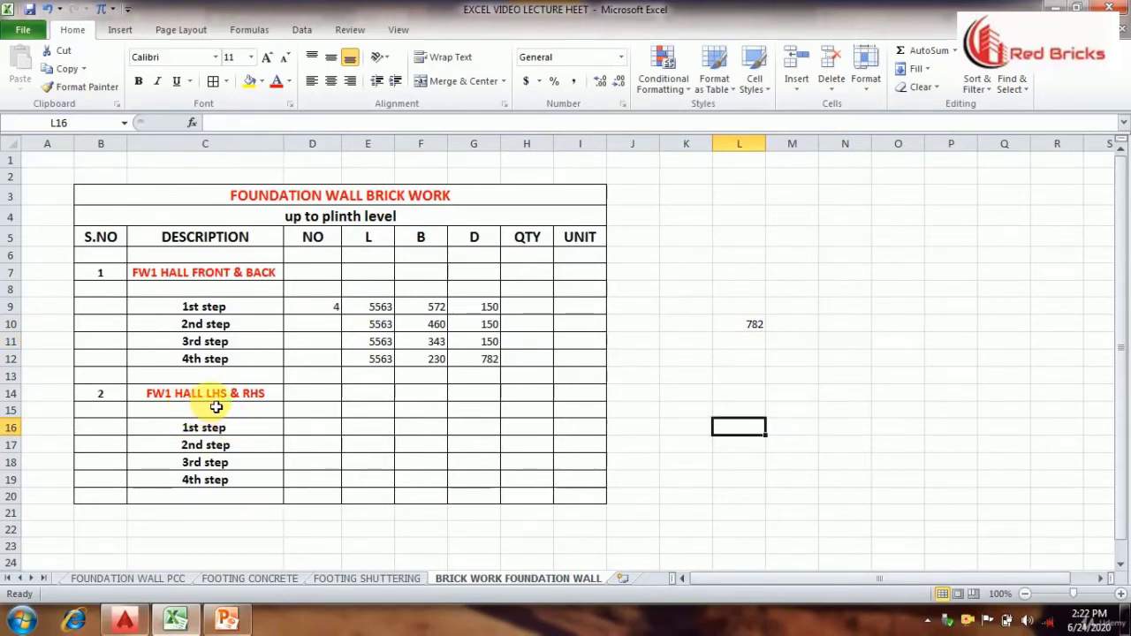
Set NO to 14 for all four LHS & RHS steps.
{"action": "left_click", "coordinate": [332, 432]}
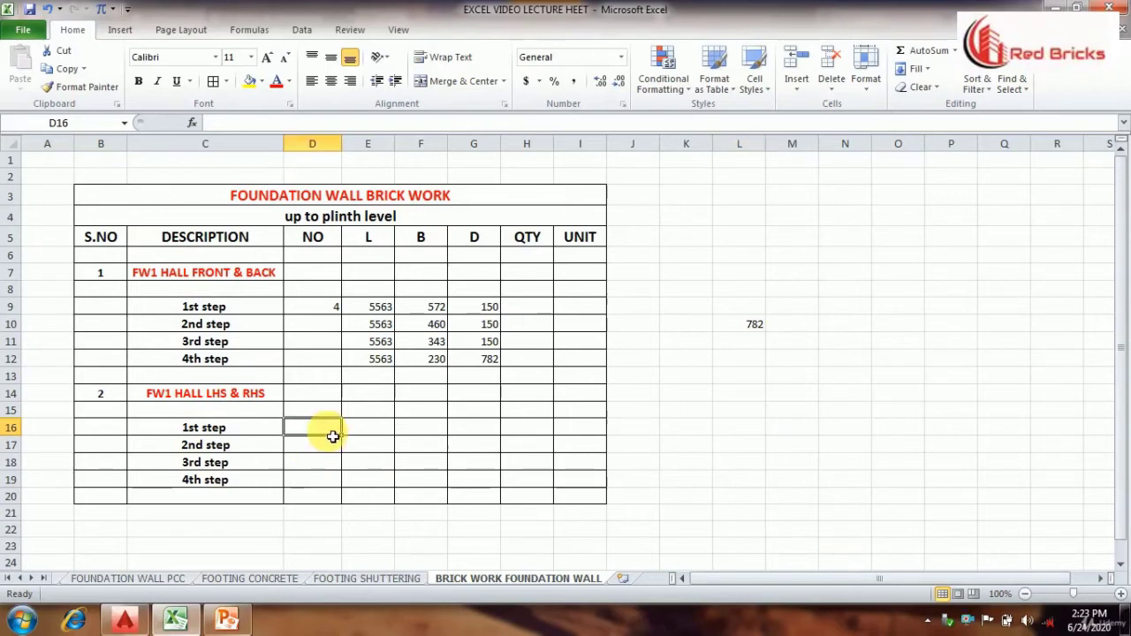
{"action": "type", "text": "14"}
{"action": "left_click", "coordinate": [361, 531]}
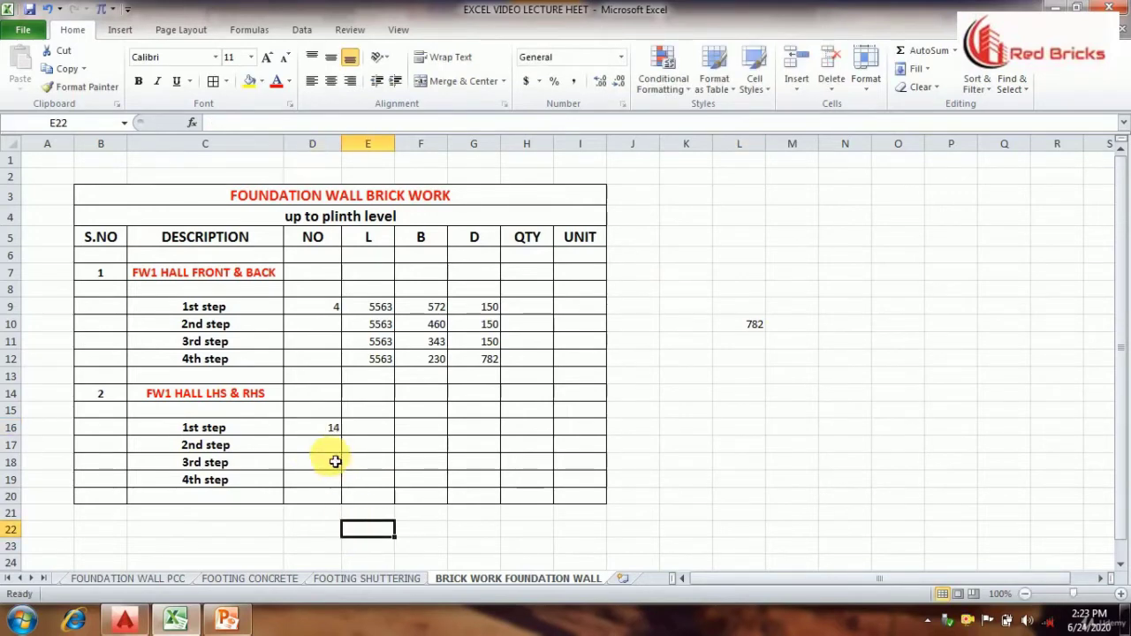
{"action": "left_click_drag", "start_coordinate": [334, 429], "coordinate": [336, 480]}
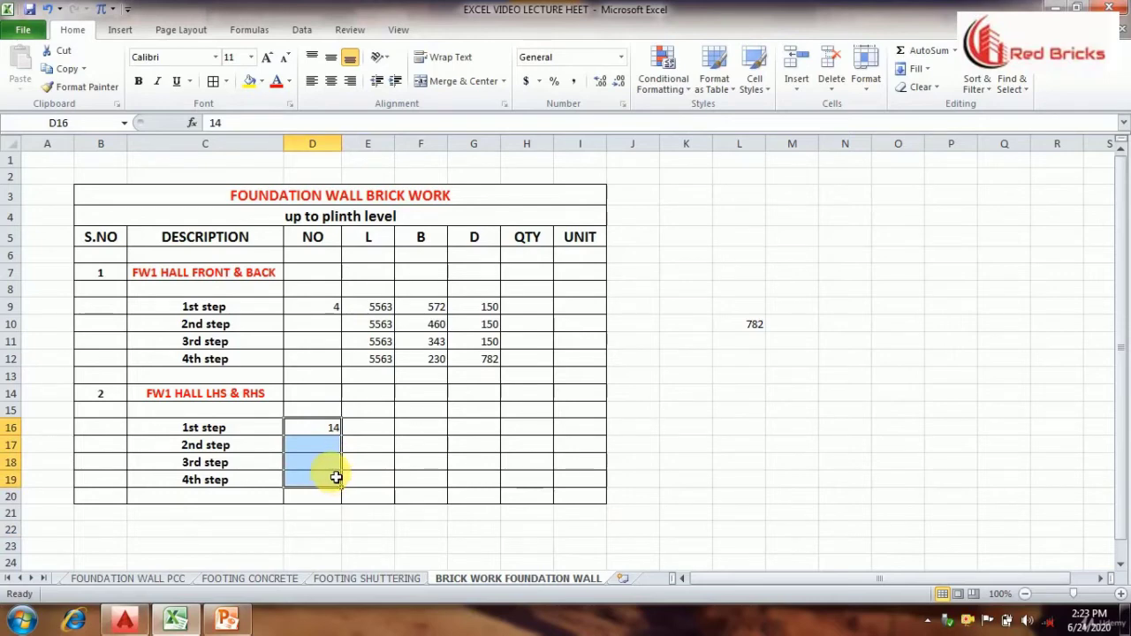
{"action": "key", "text": "ctrl+d"}
{"action": "left_click", "coordinate": [366, 531]}
Enter length 3102 for the LHS & RHS first step and copy the Front & Back B and D values.
{"action": "left_click", "coordinate": [363, 435]}
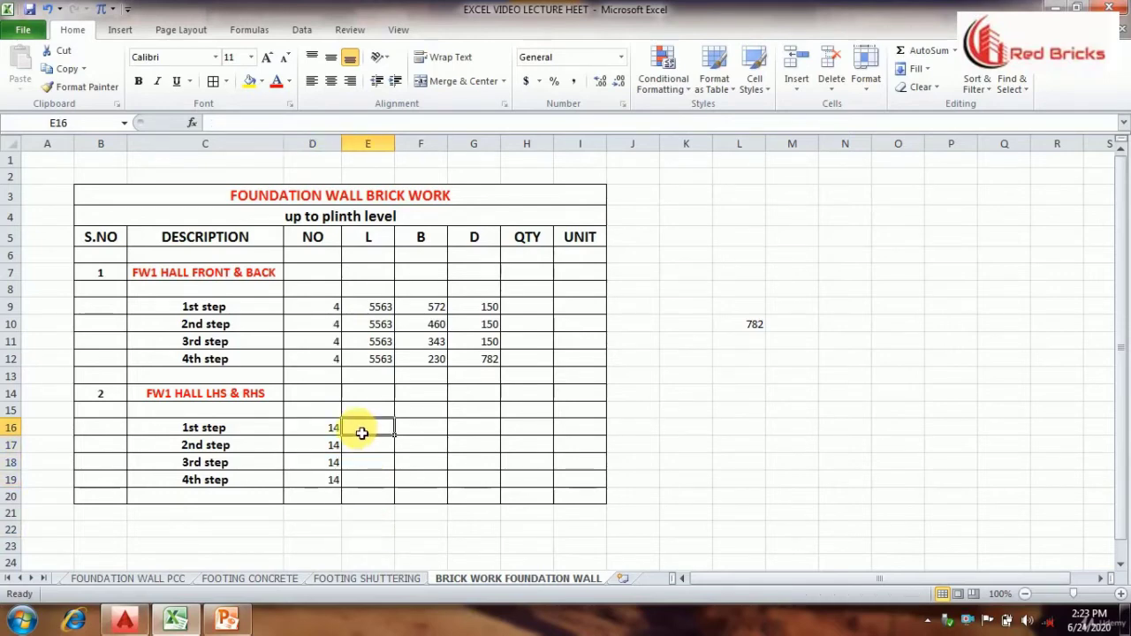
{"action": "type", "text": "3102"}
{"action": "left_click", "coordinate": [719, 445]}
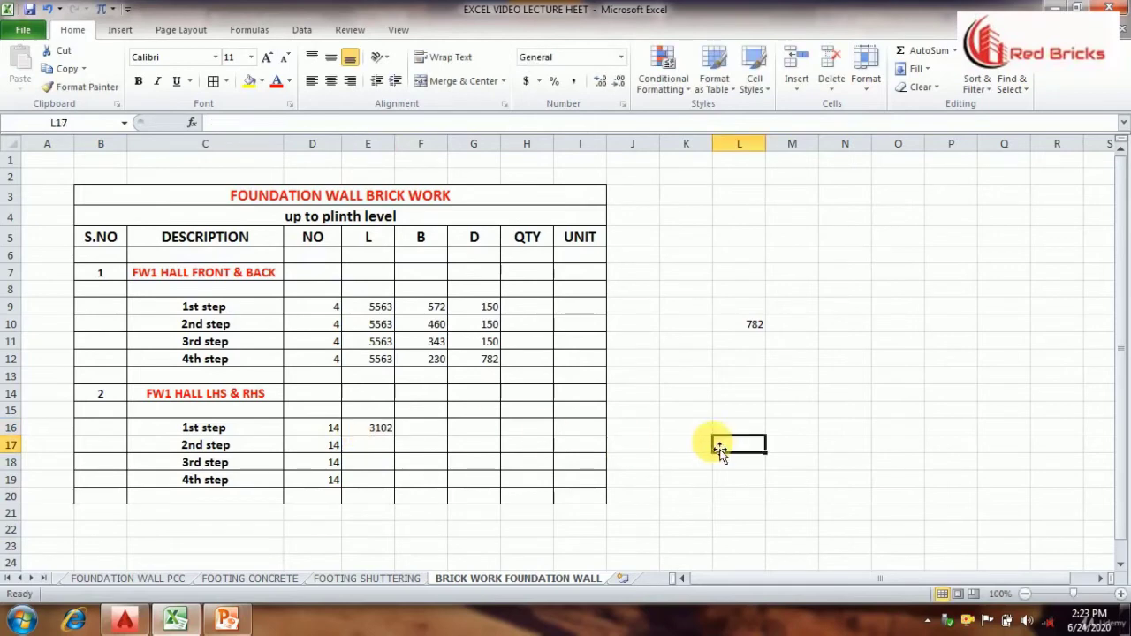
{"action": "left_click_drag", "start_coordinate": [437, 309], "coordinate": [483, 358]}
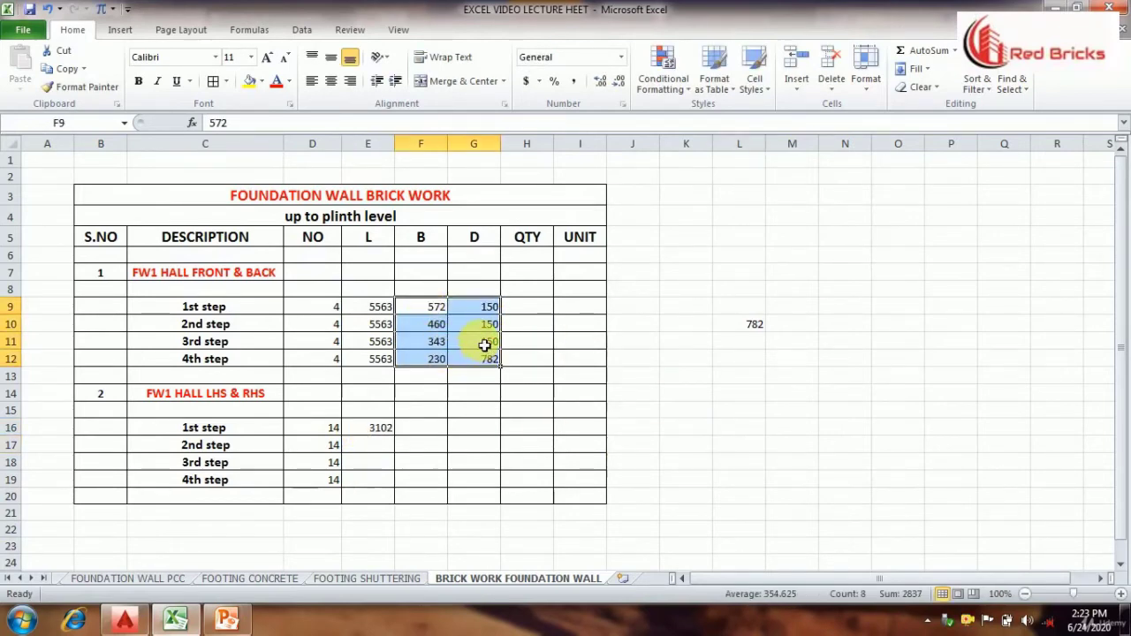
{"action": "key", "text": "ctrl+c"}
{"action": "left_click_drag", "start_coordinate": [434, 429], "coordinate": [480, 487]}
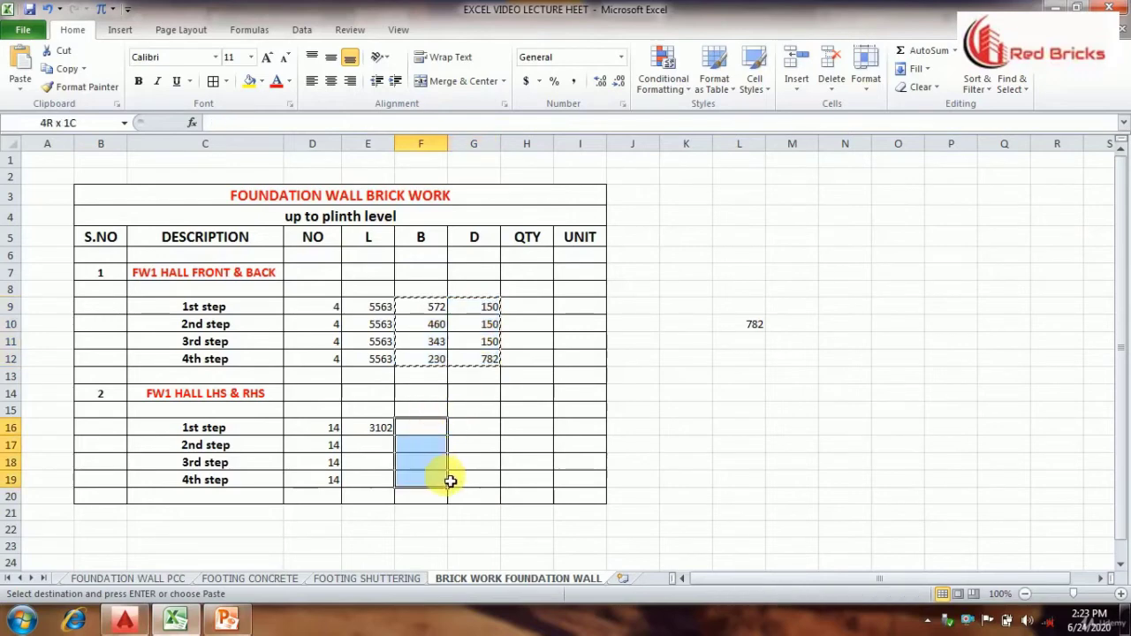
Paste B and D into the LHS & RHS steps and enter H9's QTY formula =D9*E9*F9*G9.
{"action": "key", "text": "ctrl+v"}
{"action": "left_click", "coordinate": [527, 306]}
{"action": "type", "text": "="}
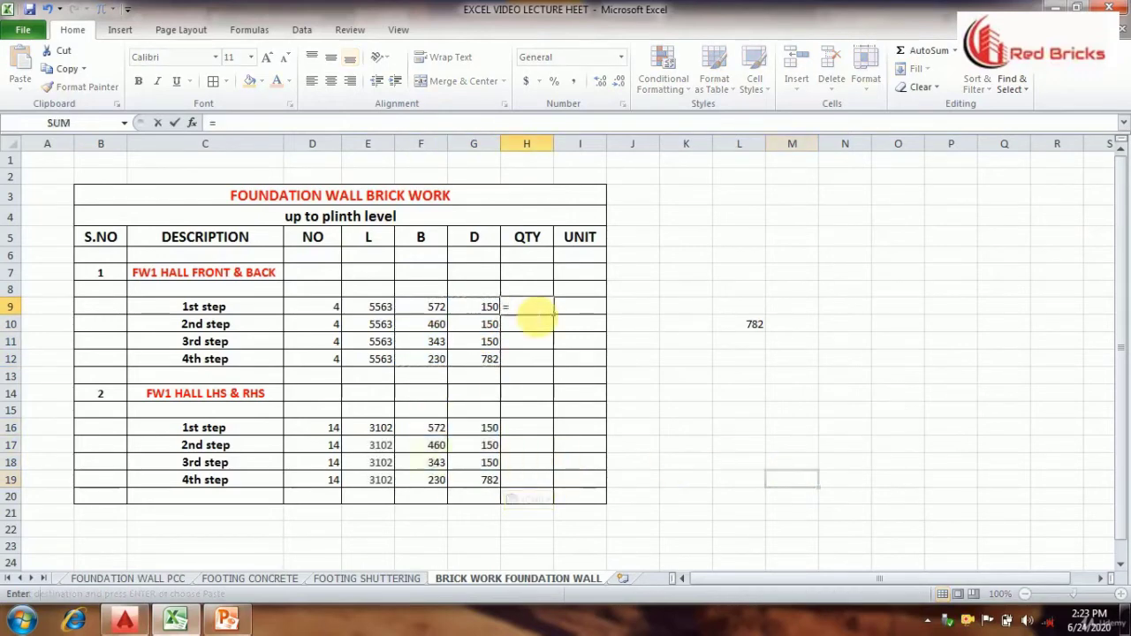
{"action": "left_click", "coordinate": [326, 308]}
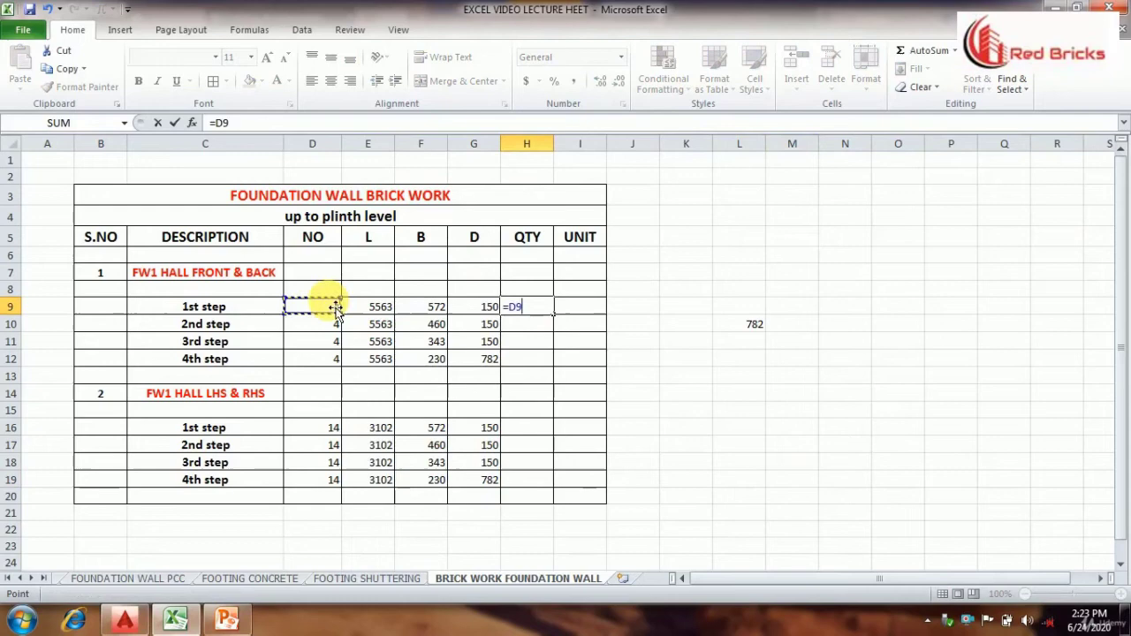
{"action": "type", "text": "*"}
{"action": "left_click", "coordinate": [379, 311]}
{"action": "type", "text": "*"}
{"action": "left_click", "coordinate": [422, 314]}
{"action": "type", "text": "*"}
{"action": "left_click", "coordinate": [488, 312]}
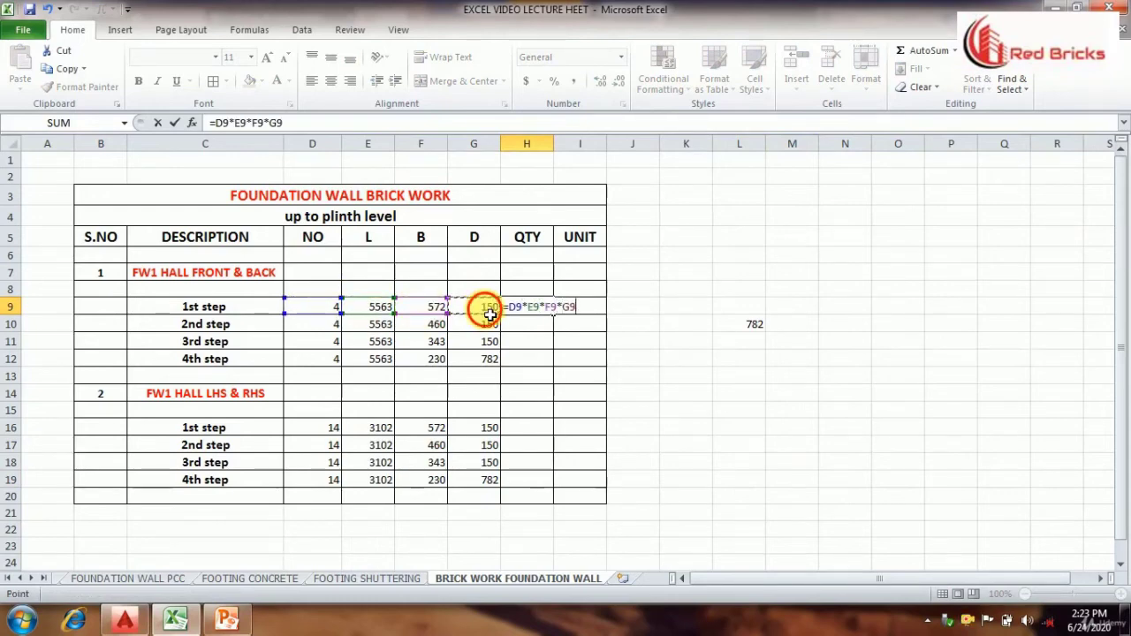
{"action": "key", "text": "Return"}
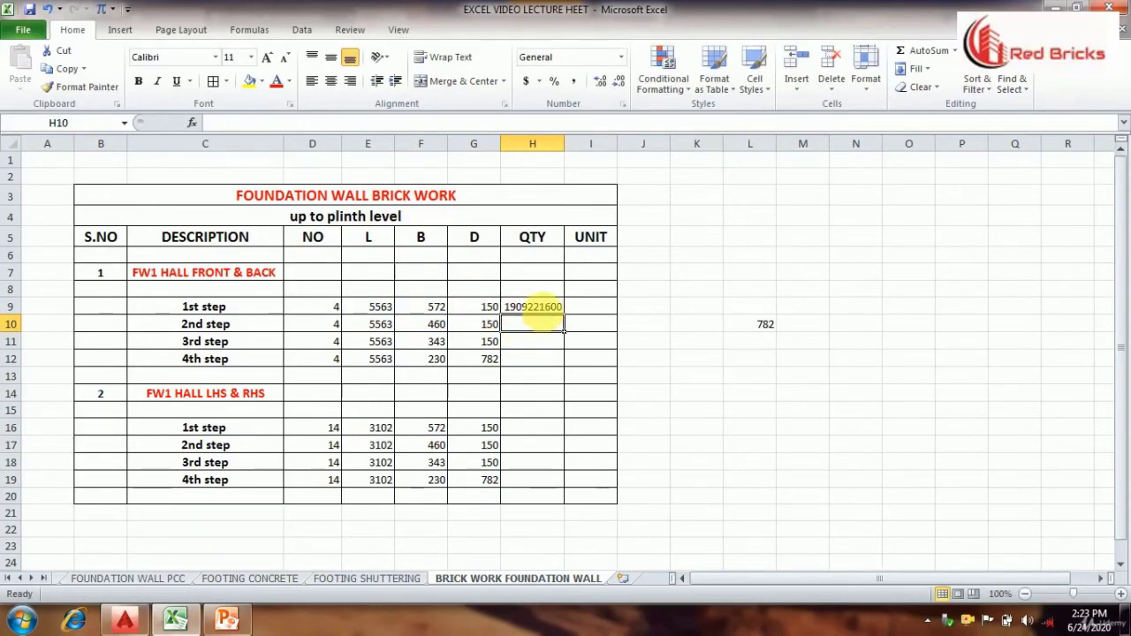
Divide H9's QTY by 1000^3 for cubic metres and fill it down to H19.
{"action": "left_click", "coordinate": [541, 307]}
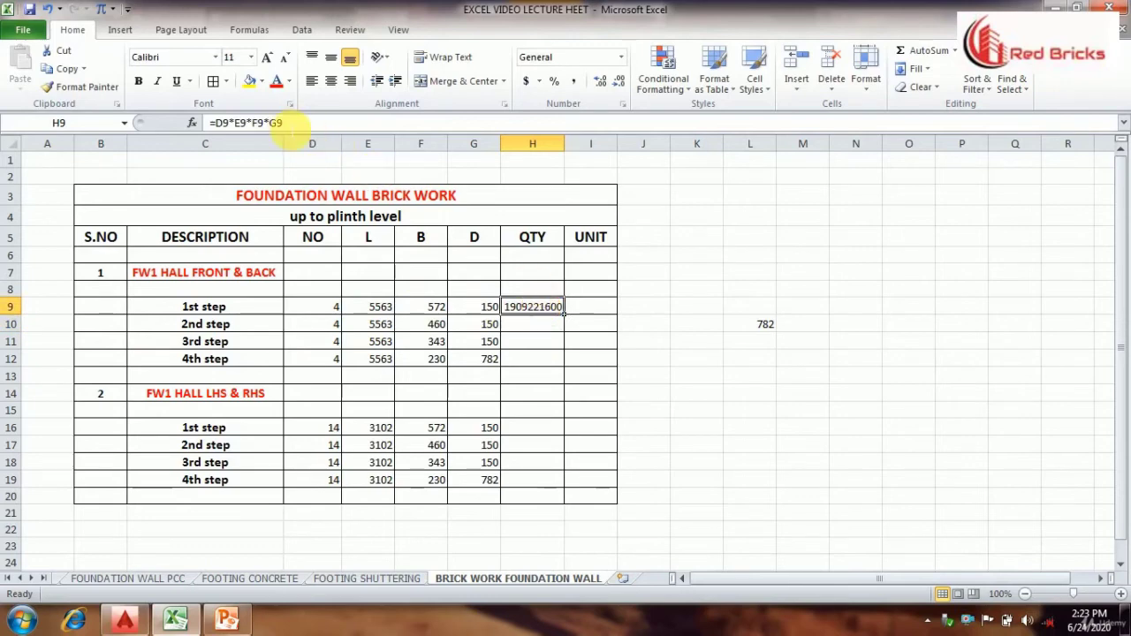
{"action": "left_click", "coordinate": [291, 122]}
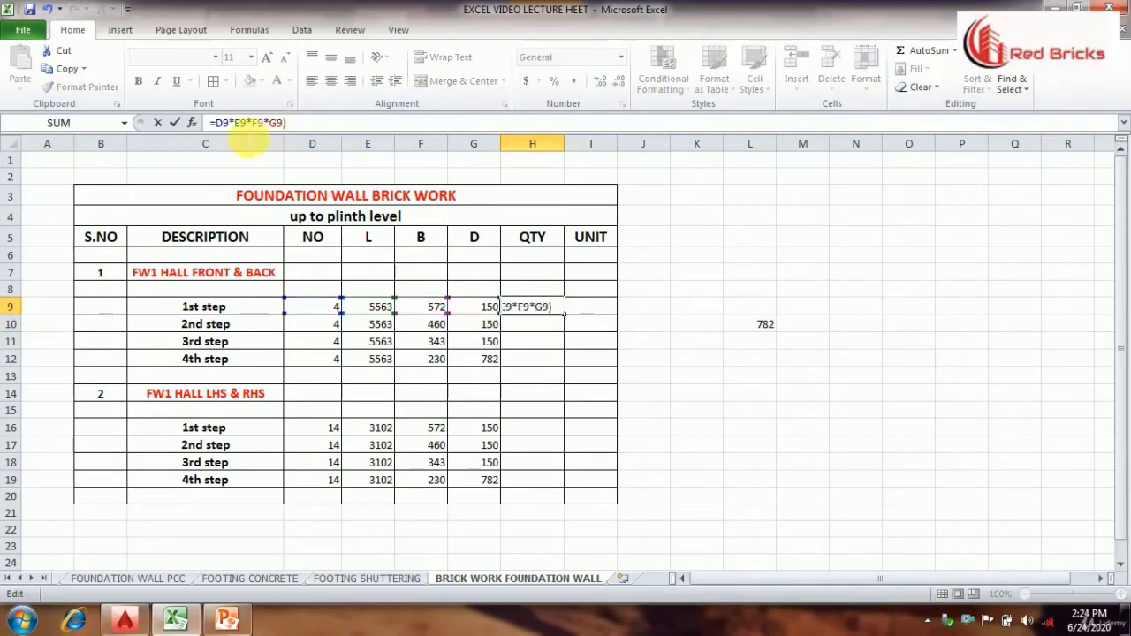
{"action": "type", "text": ")"}
{"action": "type", "text": "("}
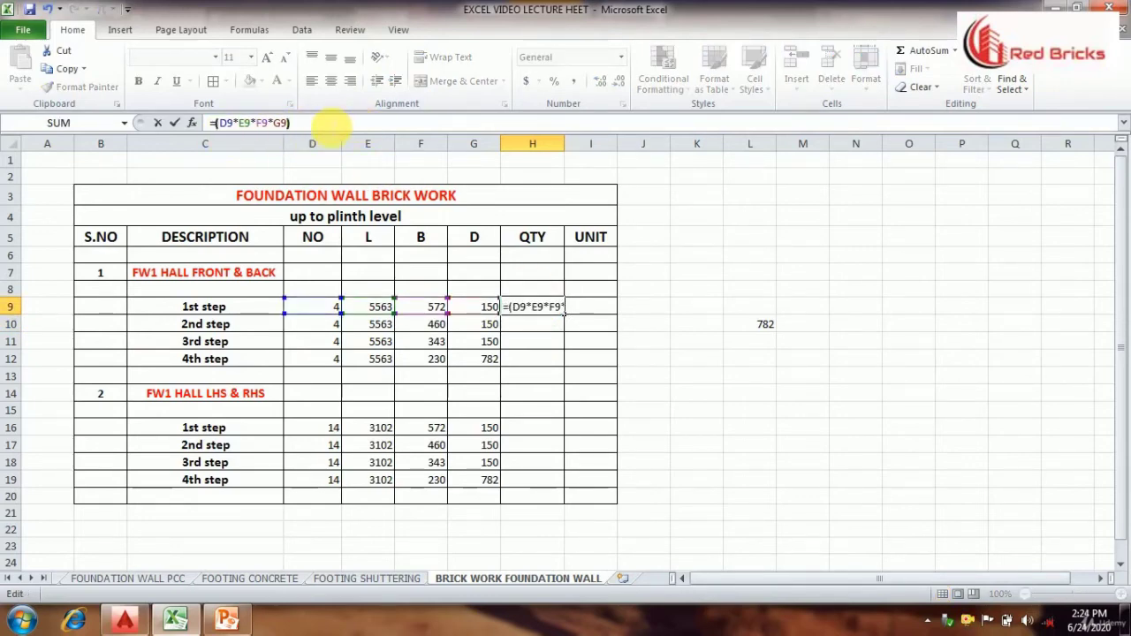
{"action": "type", "text": "1000^"}
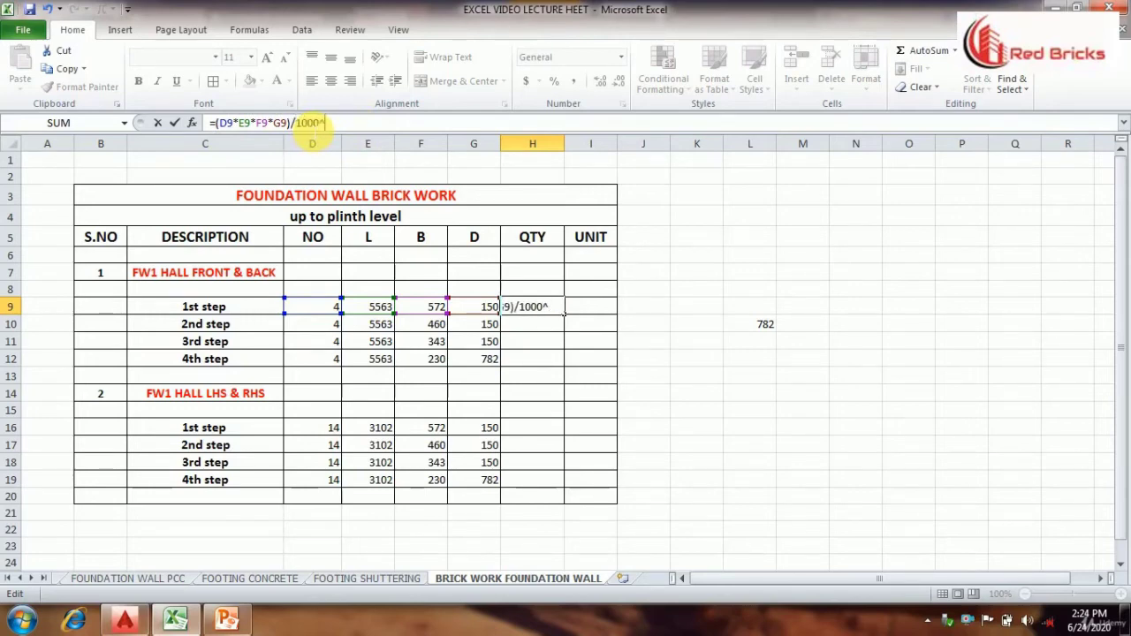
{"action": "type", "text": "3"}
{"action": "key", "text": "Return"}
{"action": "left_click", "coordinate": [536, 307]}
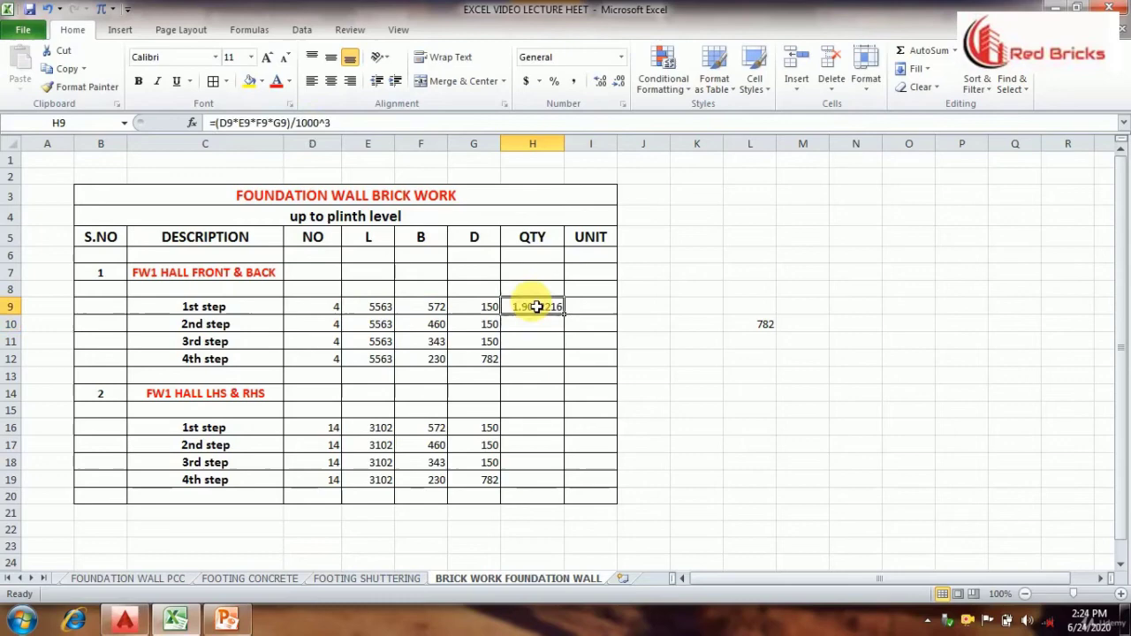
{"action": "left_click_drag", "start_coordinate": [565, 315], "coordinate": [566, 496]}
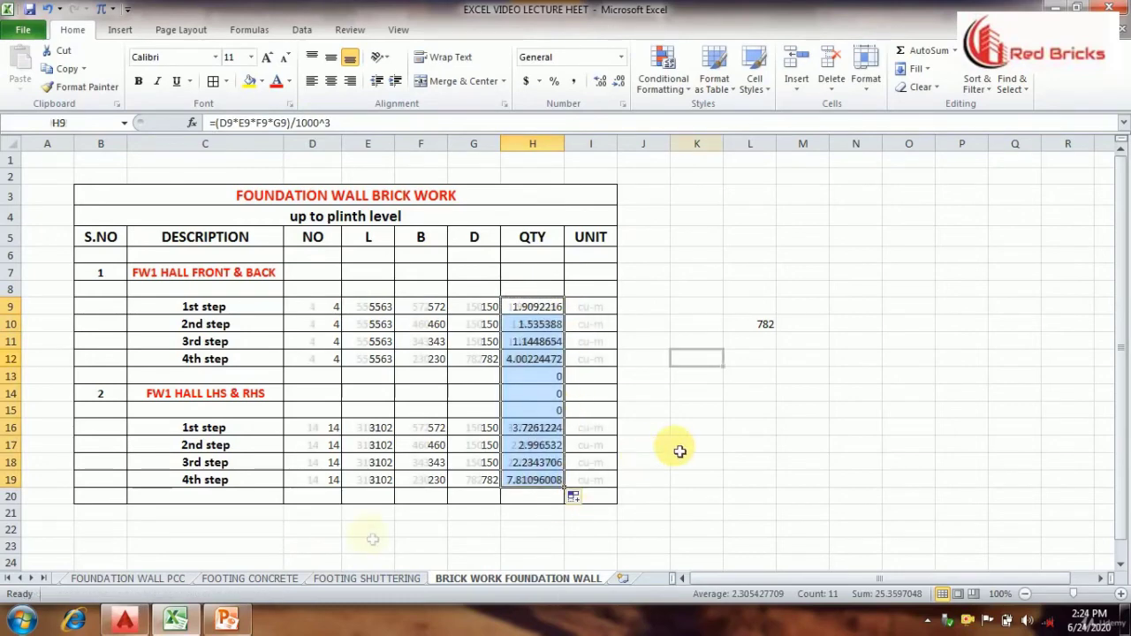
Label E22 TOTAL and AutoSum the QTY column H9:H22 to give 25.359705 cu-m.
{"action": "left_click", "coordinate": [383, 532]}
{"action": "type", "text": "T"}
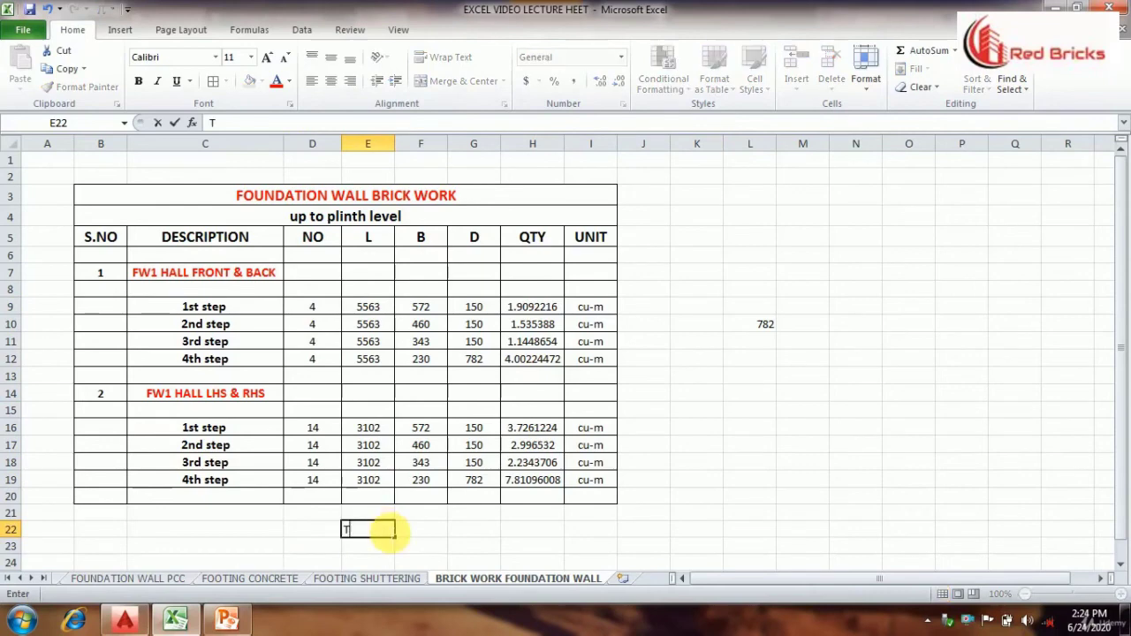
{"action": "type", "text": "OTAL"}
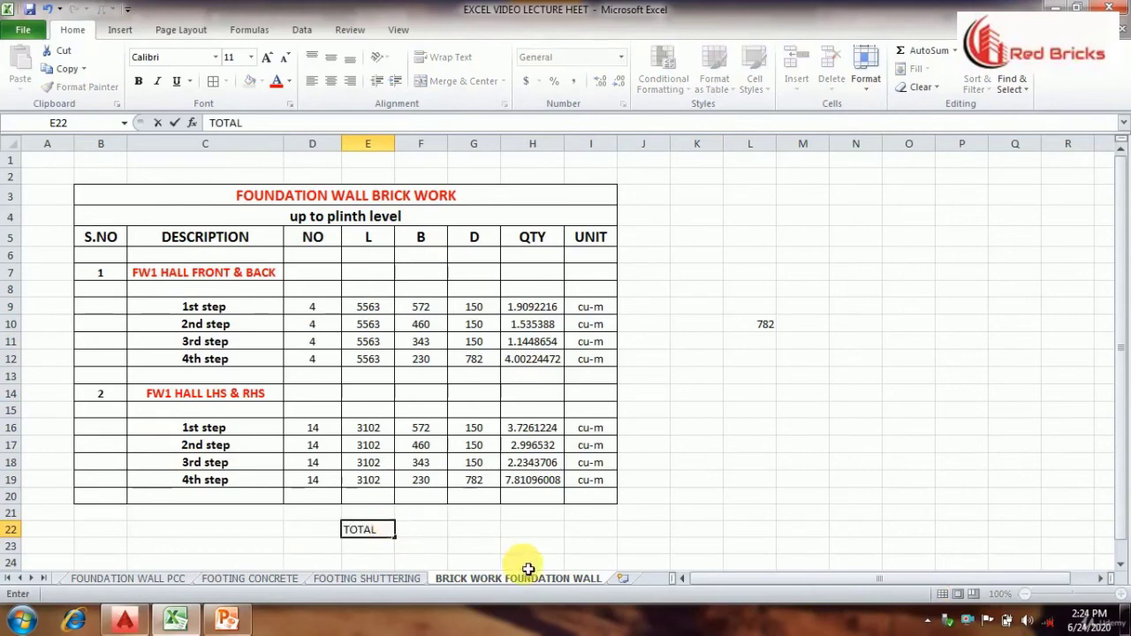
{"action": "left_click", "coordinate": [526, 563]}
{"action": "left_click_drag", "start_coordinate": [543, 311], "coordinate": [533, 529]}
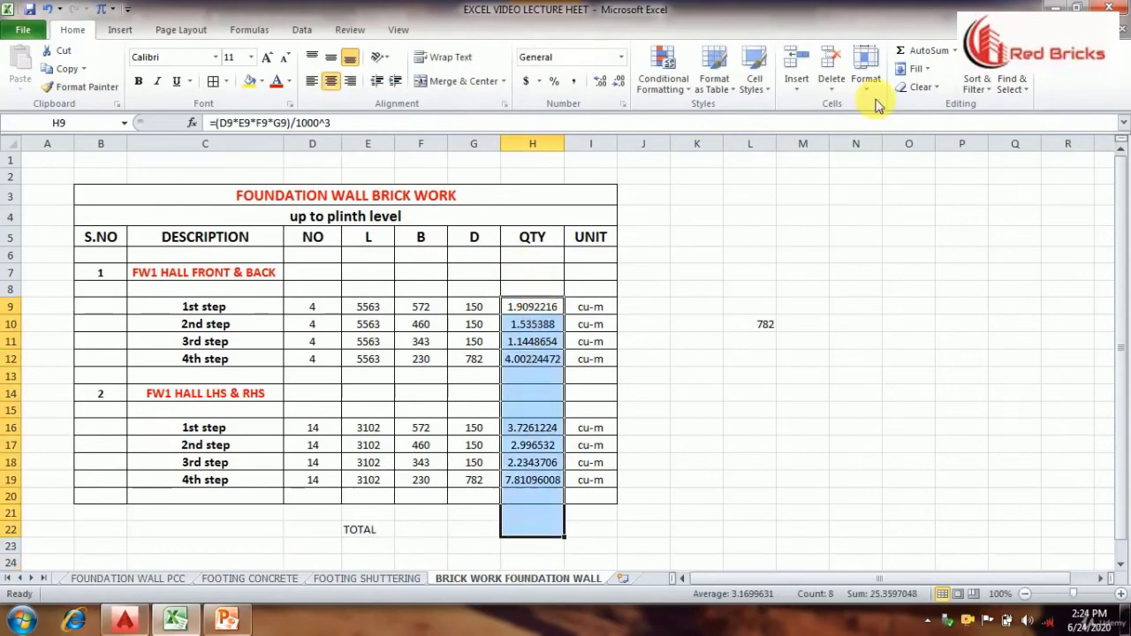
{"action": "left_click", "coordinate": [919, 50]}
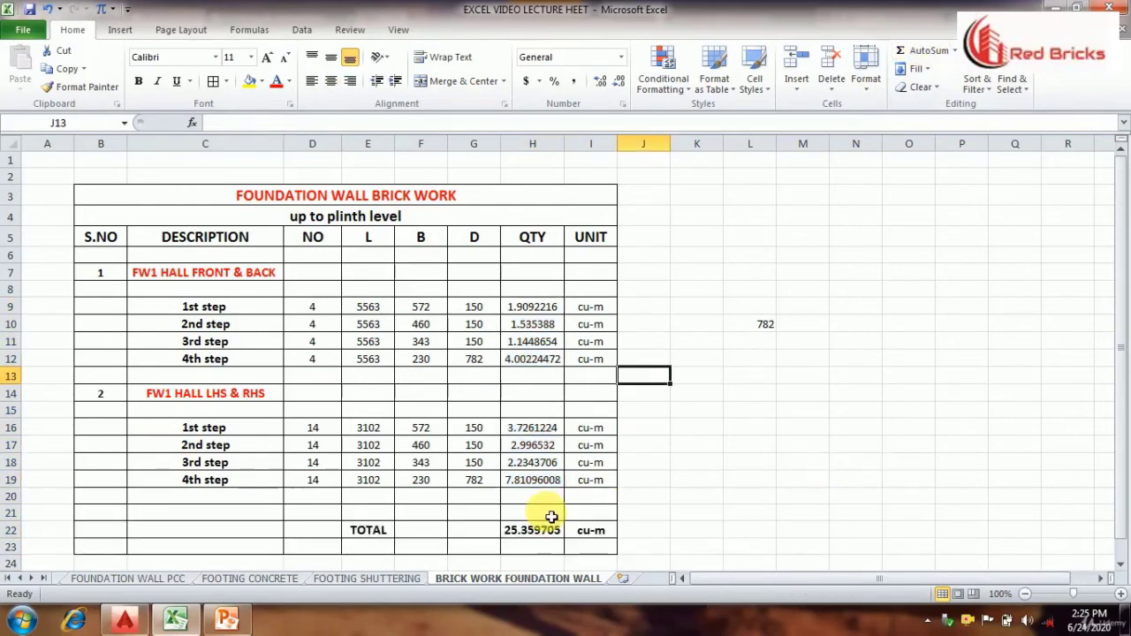